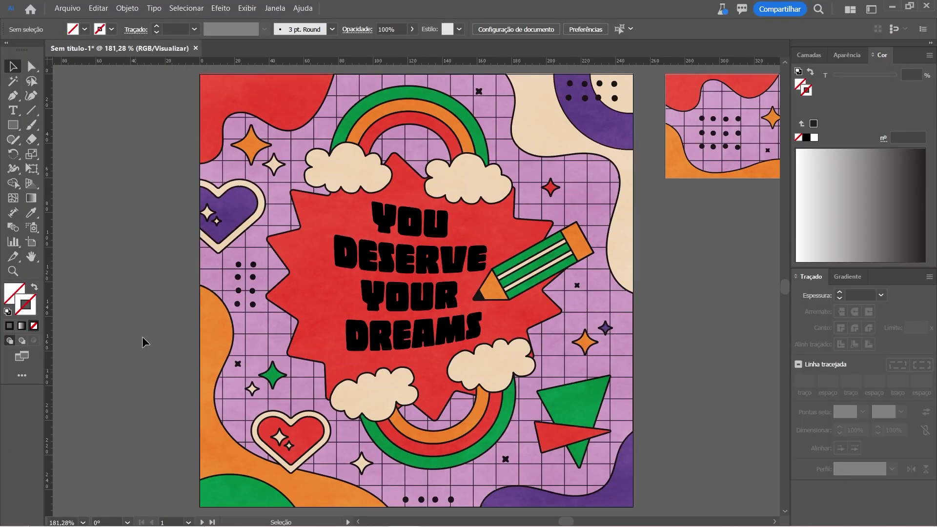
- Open Atalhos do teclado from the Editar menu, showing the Padrões do Illustrator set
click(100, 9)
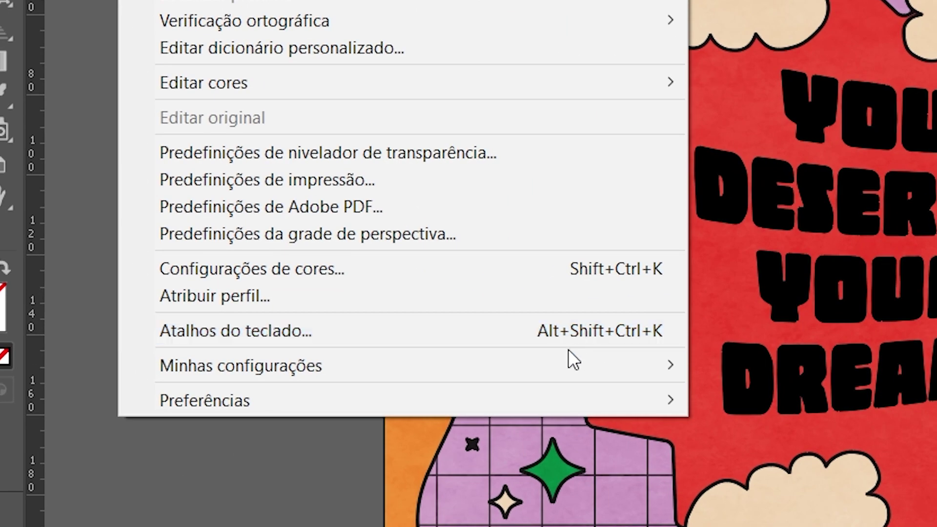
click(612, 341)
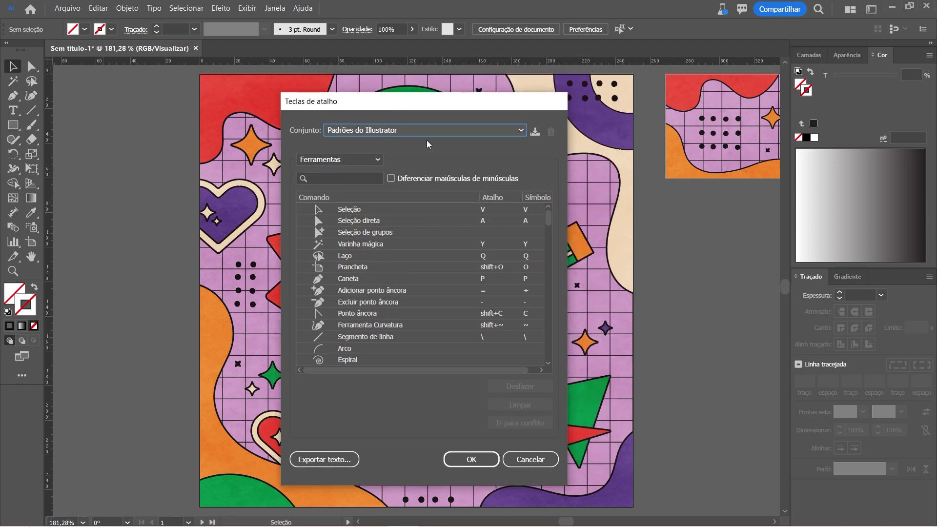
- Switch the shortcut category dropdown from Ferramentas to Comandos de menu
click(379, 161)
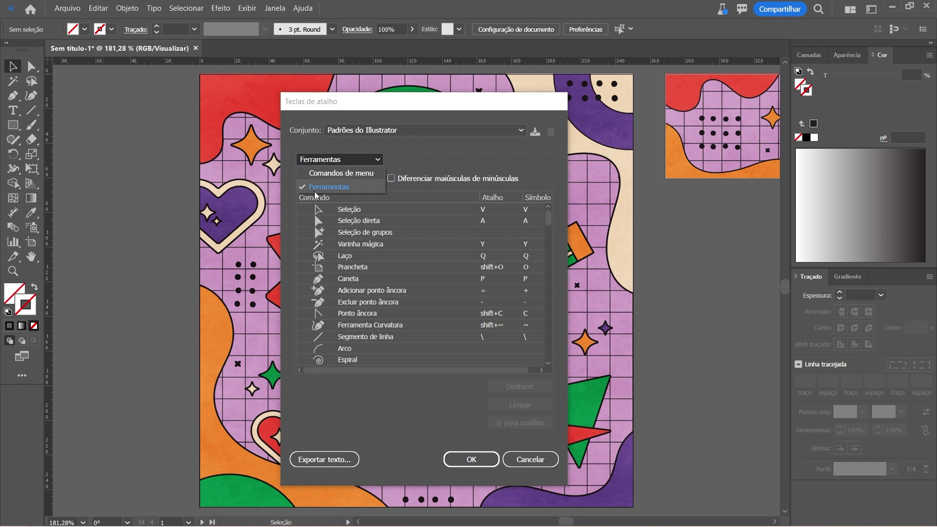
click(356, 187)
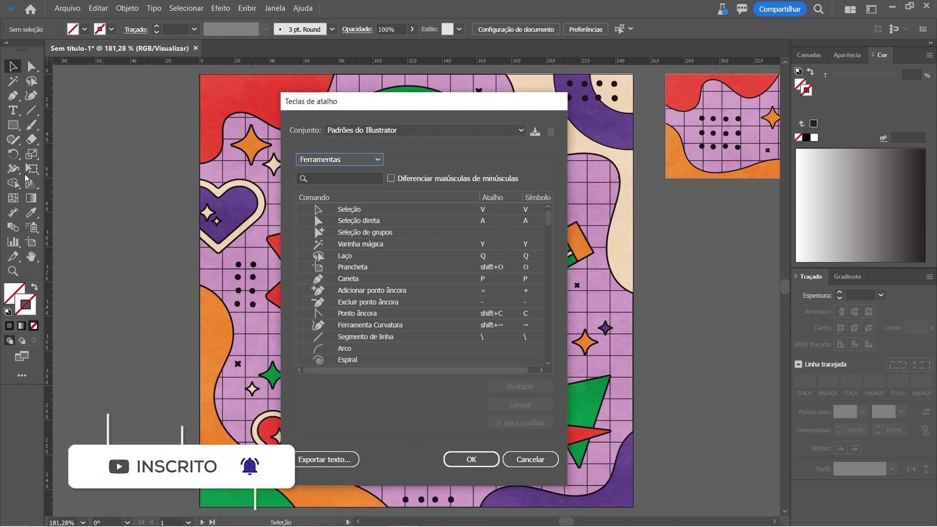
click(339, 159)
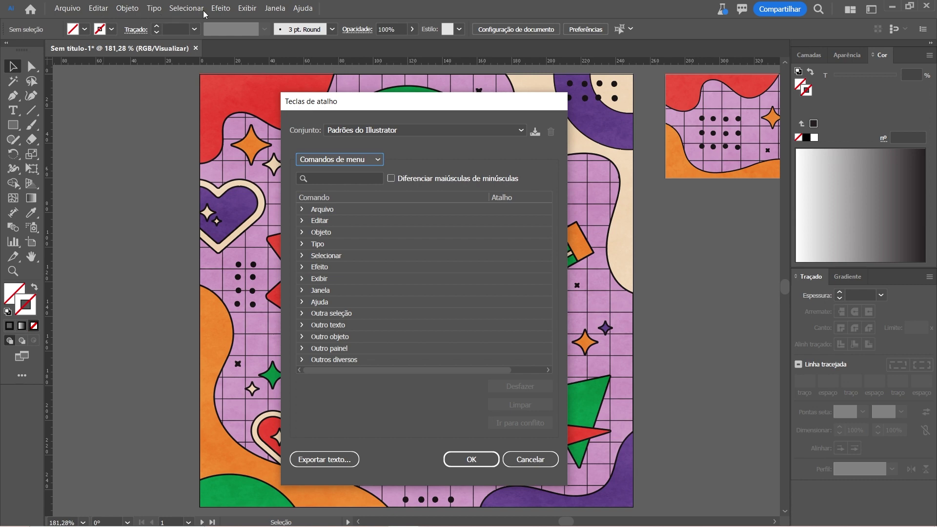
click(339, 159)
click(322, 190)
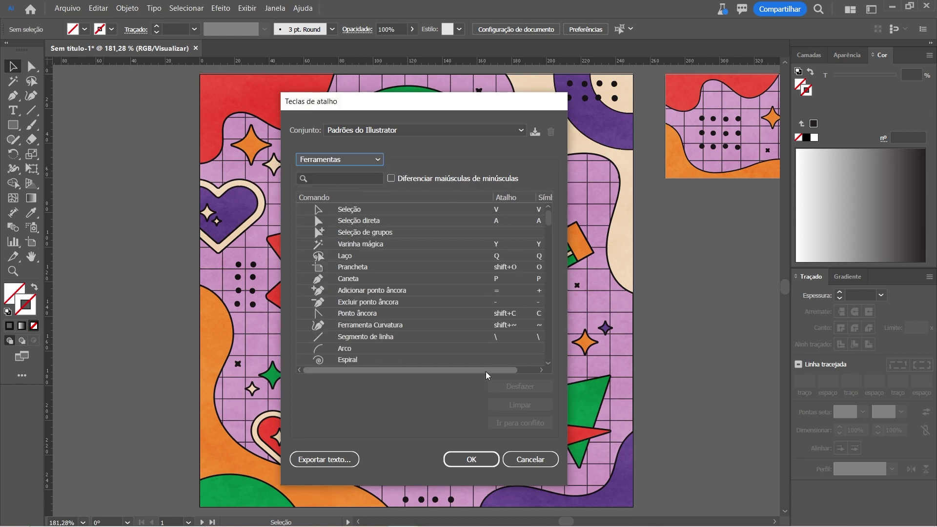
- Adjust the Teclas de atalho dialog layout and select the Seleção de grupos shortcut entry
drag(488, 371, 530, 372)
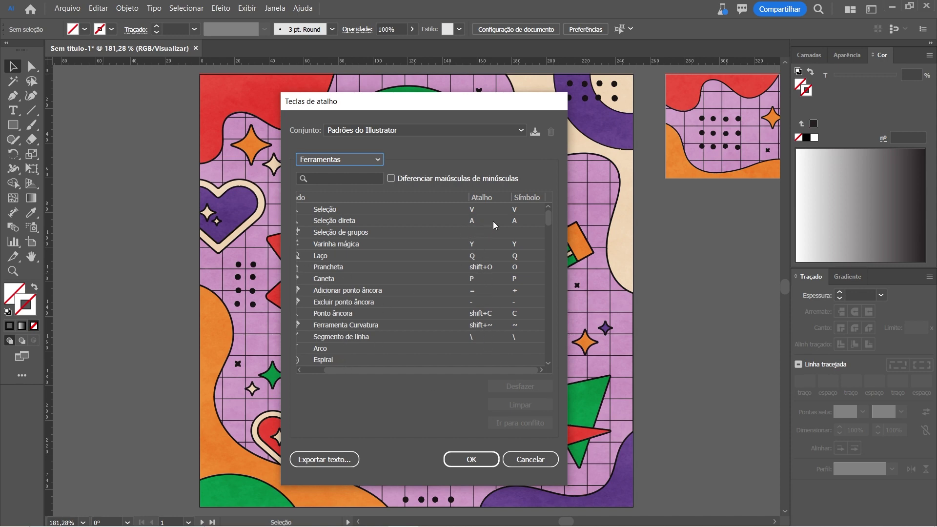
drag(341, 370, 319, 370)
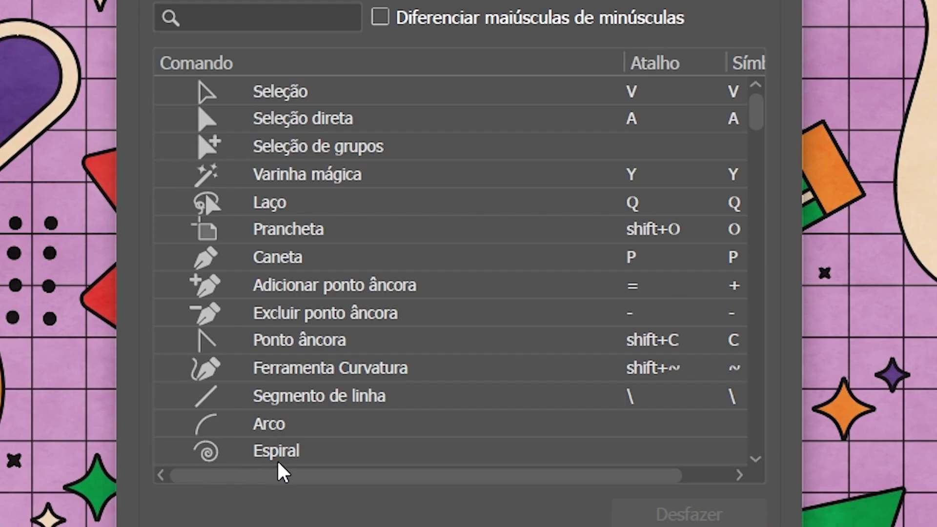
drag(303, 476, 327, 485)
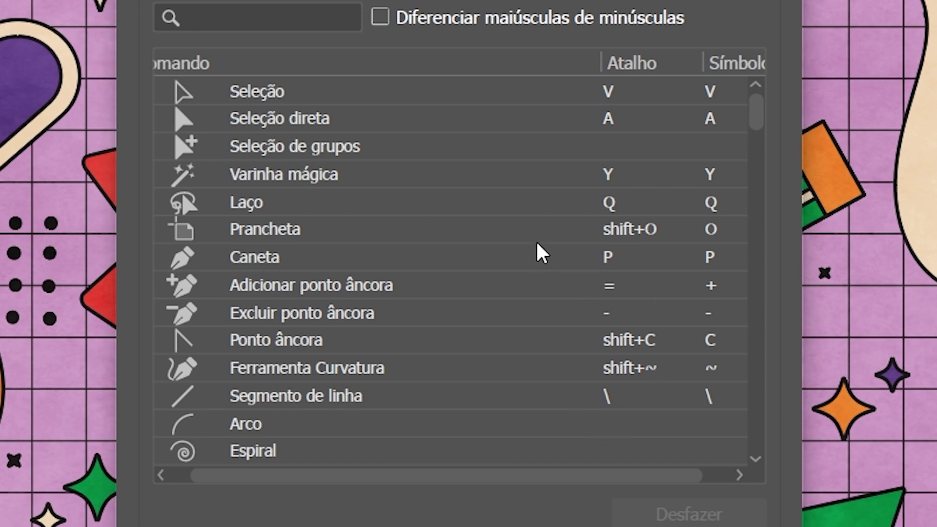
click(613, 146)
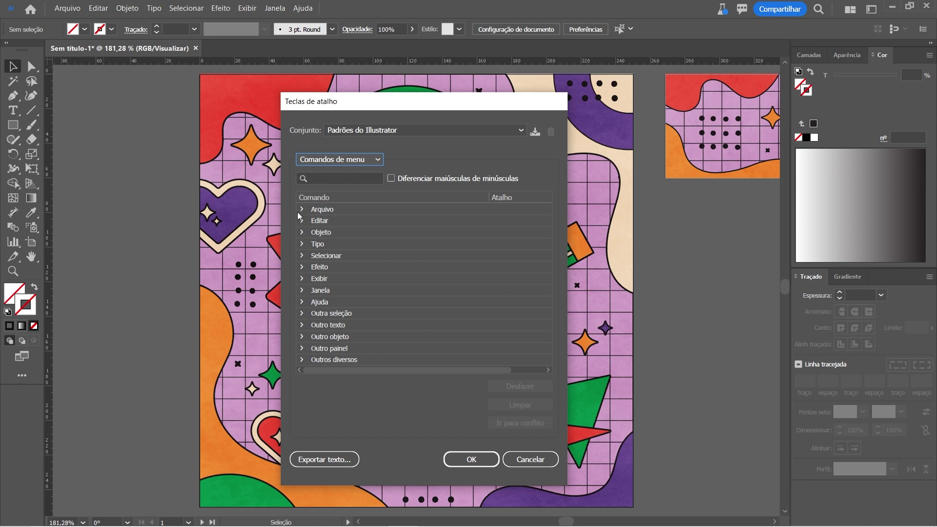
- Browse the Arquivo command shortcuts, then cancel the dialog without changes
click(302, 210)
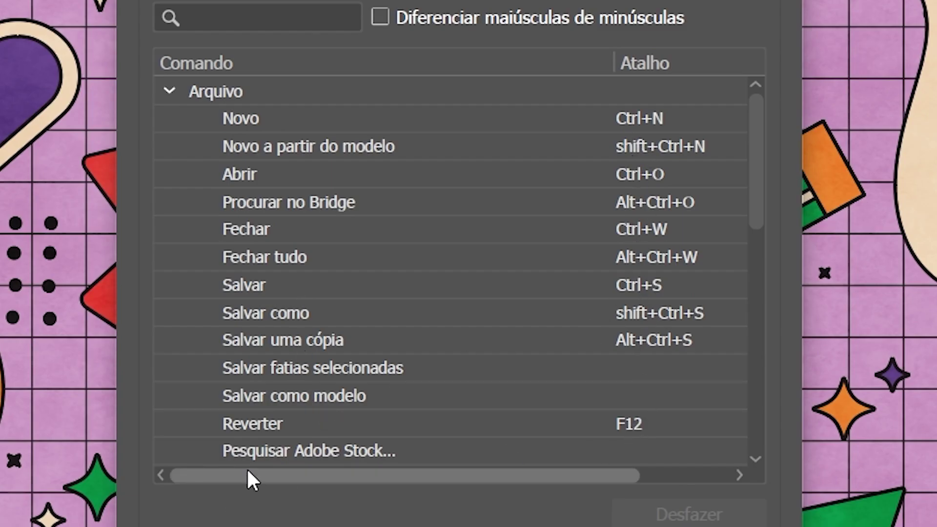
click(169, 92)
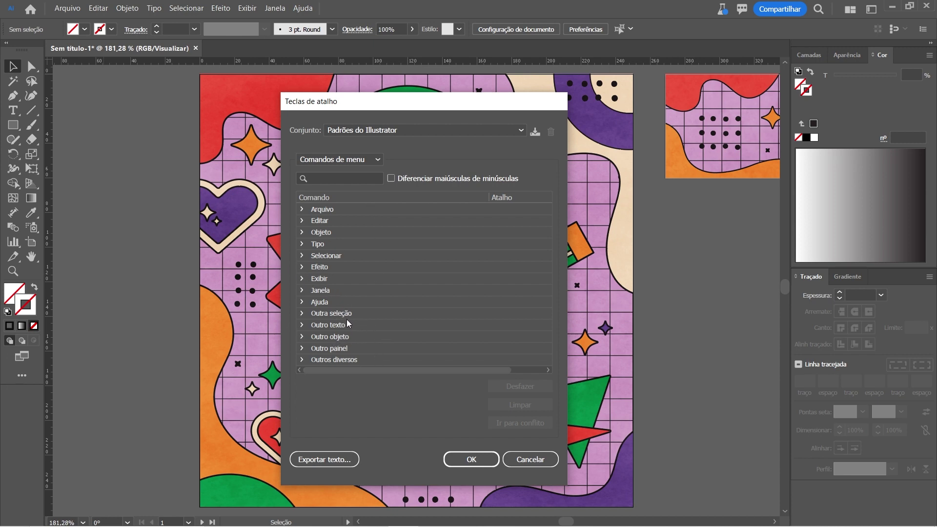
click(530, 459)
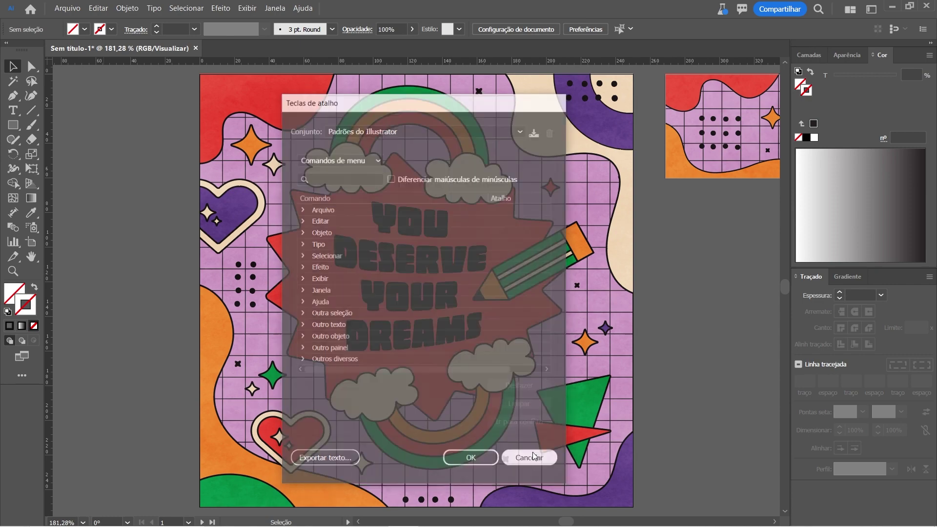
- Enable Exibir > Exibição de corte so the poster is clipped to its artboard
click(250, 10)
click(250, 13)
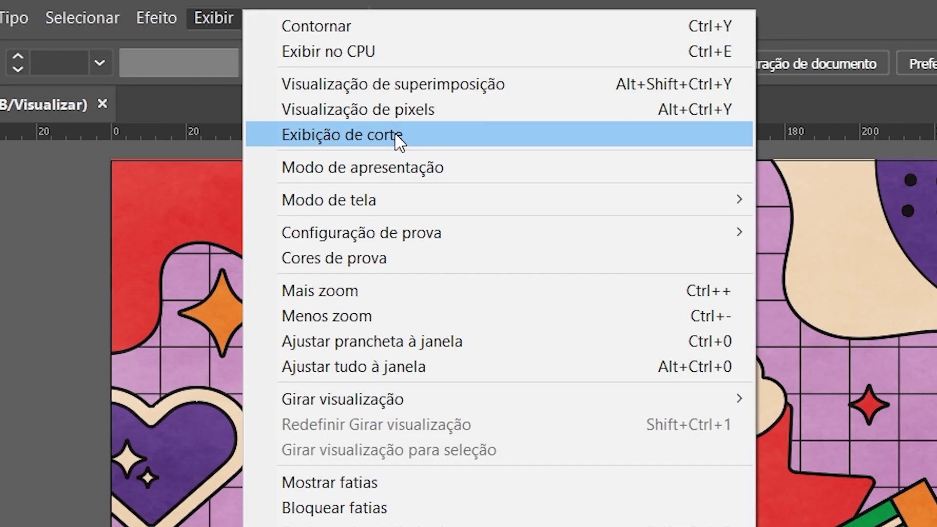
click(396, 136)
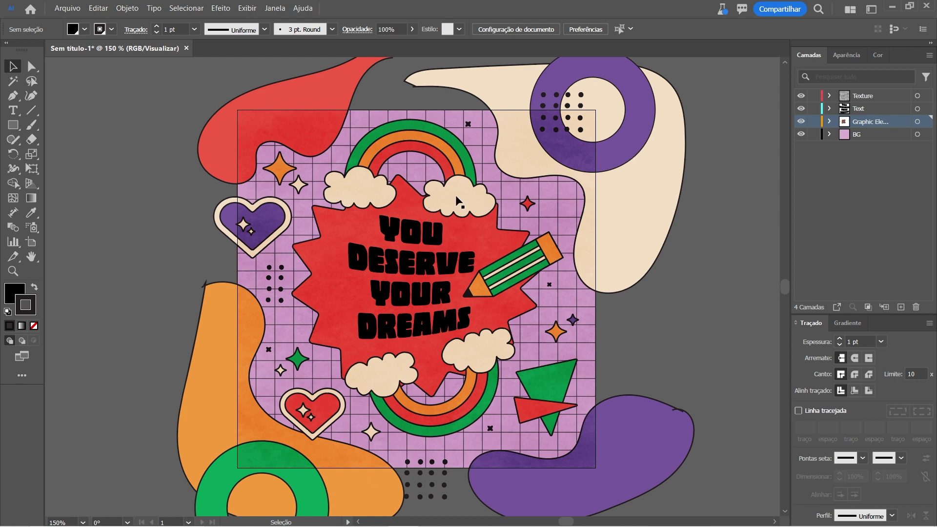
click(247, 8)
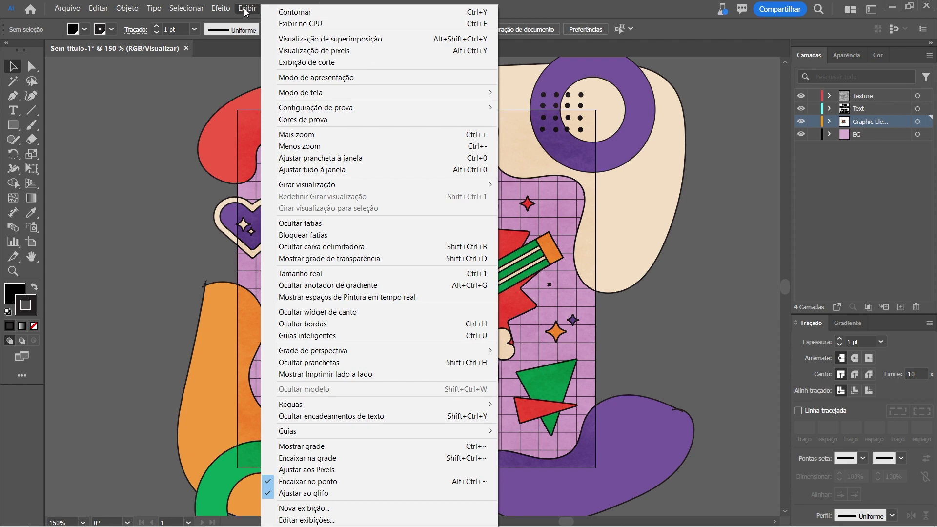
click(322, 62)
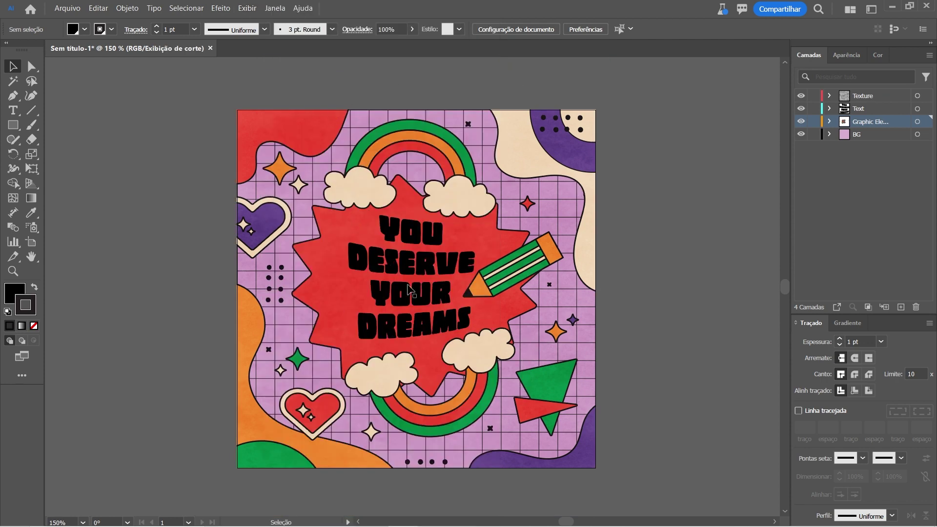
click(247, 8)
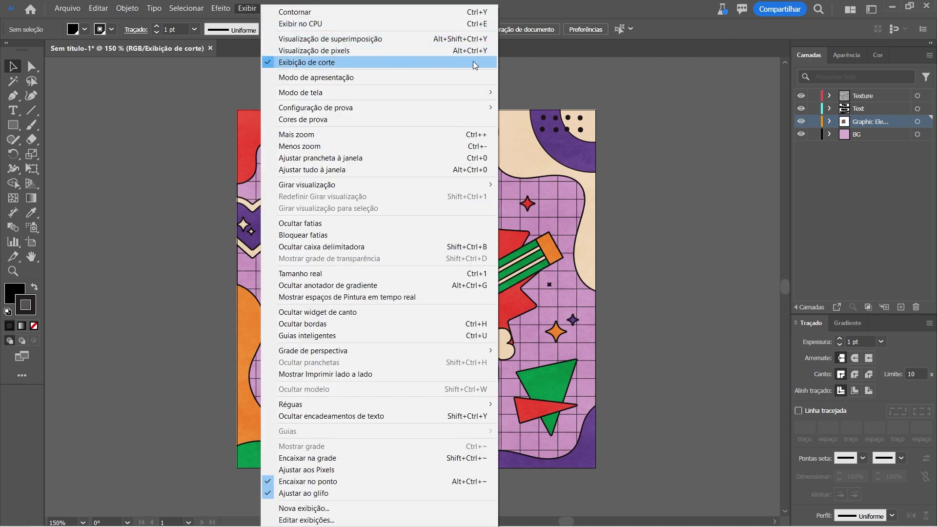
click(159, 96)
- Reopen Atalhos do teclado and list the Comandos de menu shortcuts
click(99, 8)
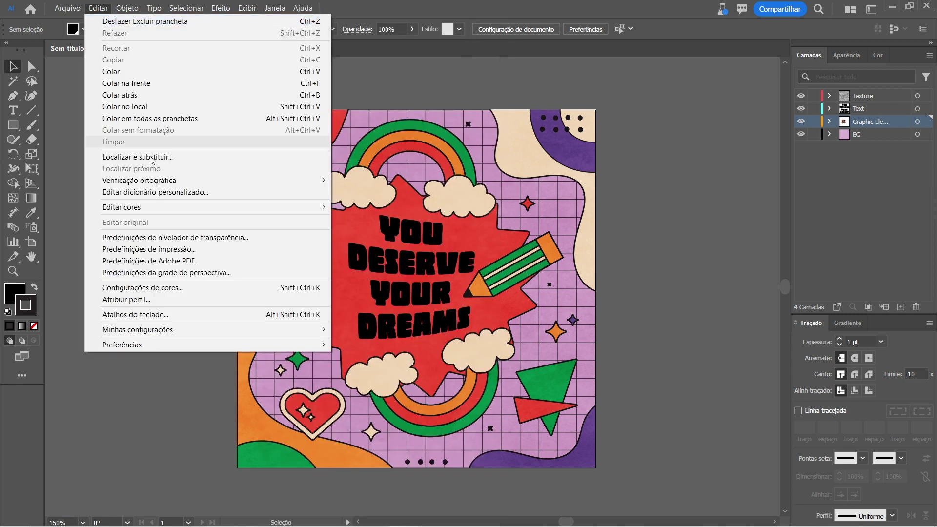
click(172, 314)
click(341, 160)
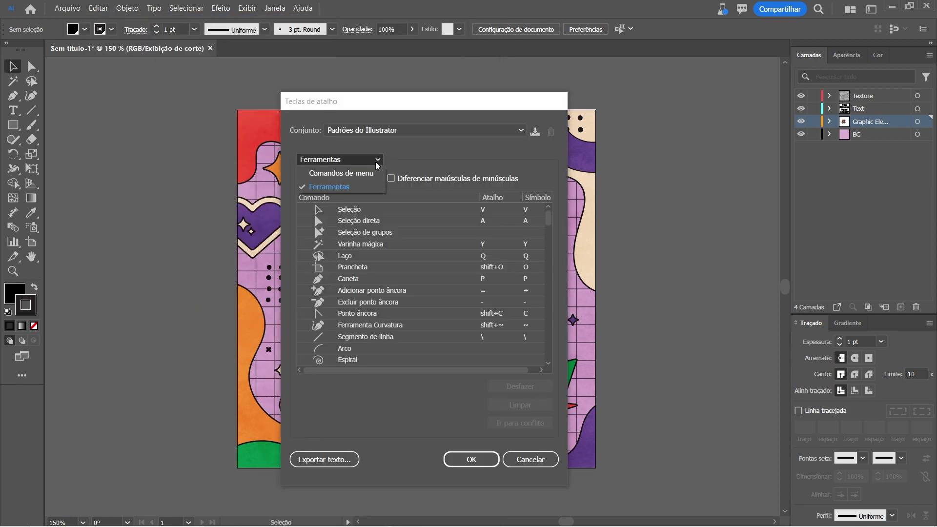
click(356, 173)
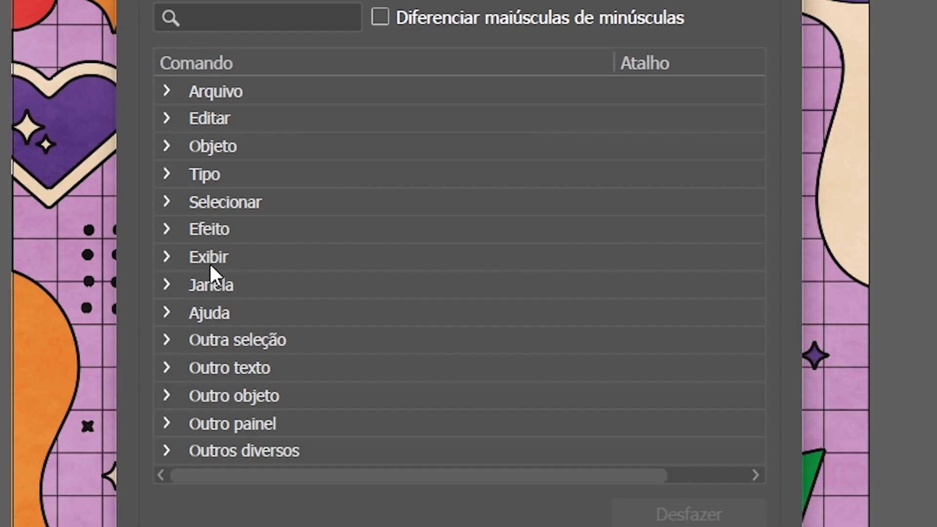
- Assign Ctrl+W to Exibição de corte under the Exibir commands
click(166, 257)
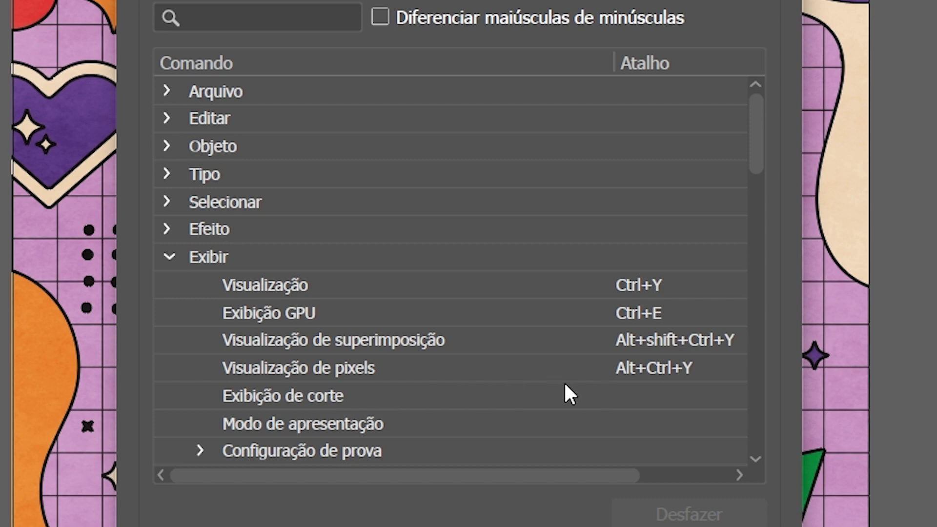
click(643, 396)
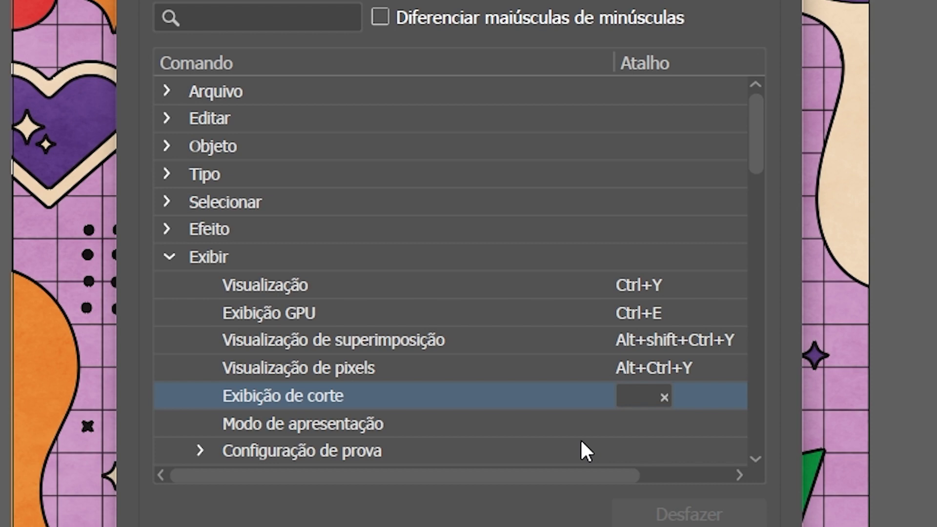
key(ctrl+w)
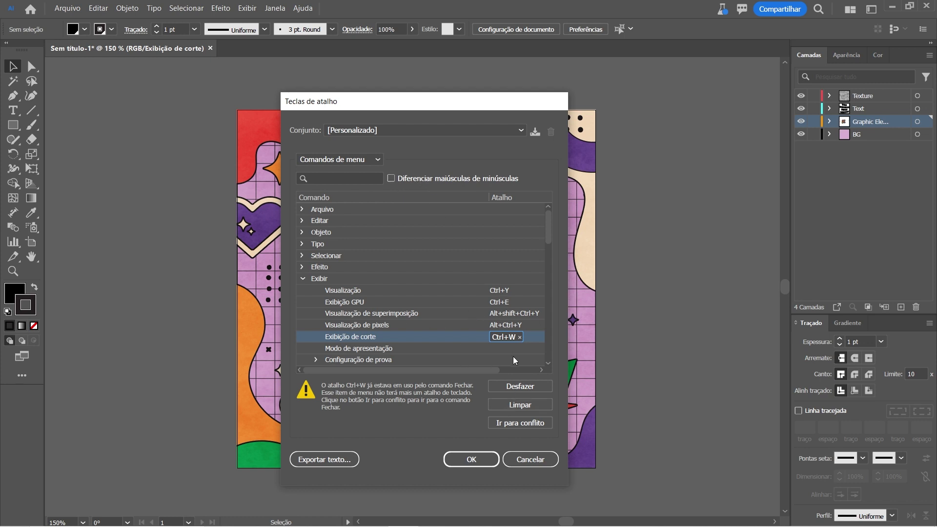
- Go to the conflicting Fechar command to confirm its shortcut is cleared, then begin saving a new set
click(520, 422)
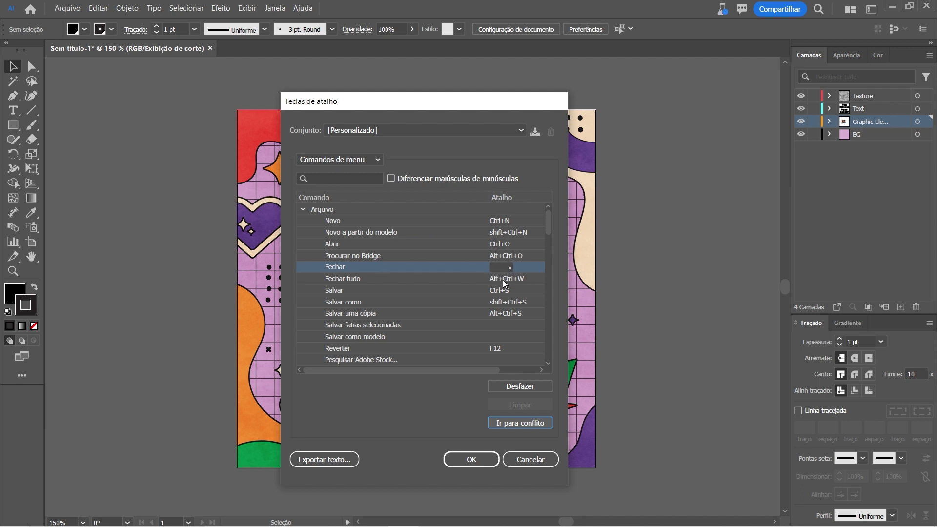
click(474, 460)
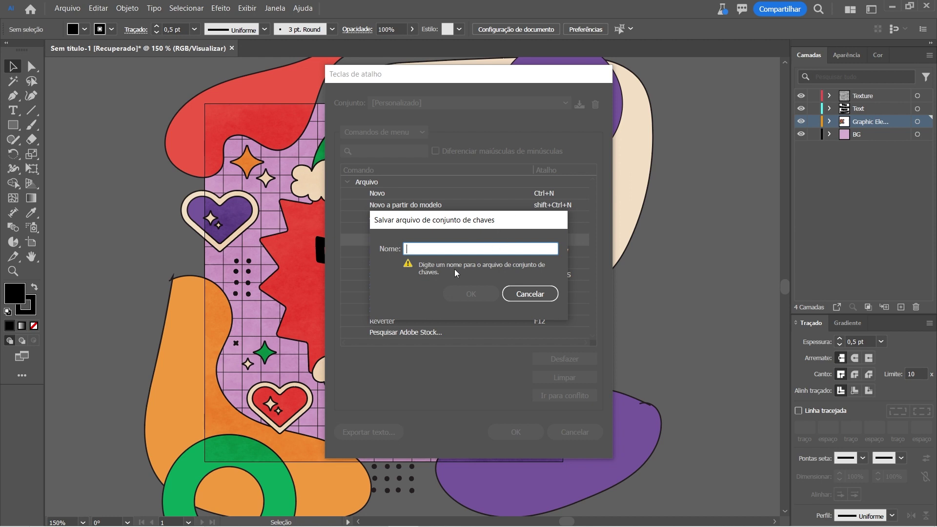
- Name and save the custom shortcut set, then reopen the keyboard shortcut settings
text(Atalhos Gabriela)
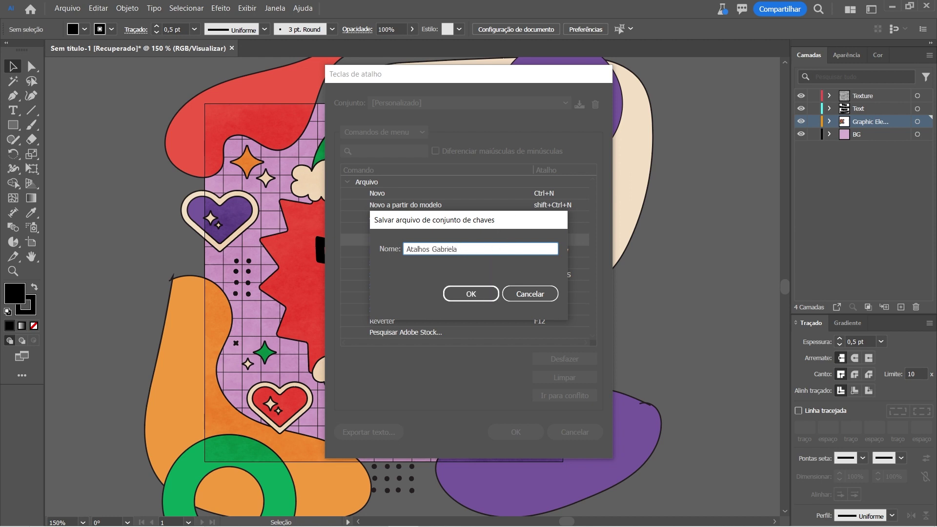
click(476, 294)
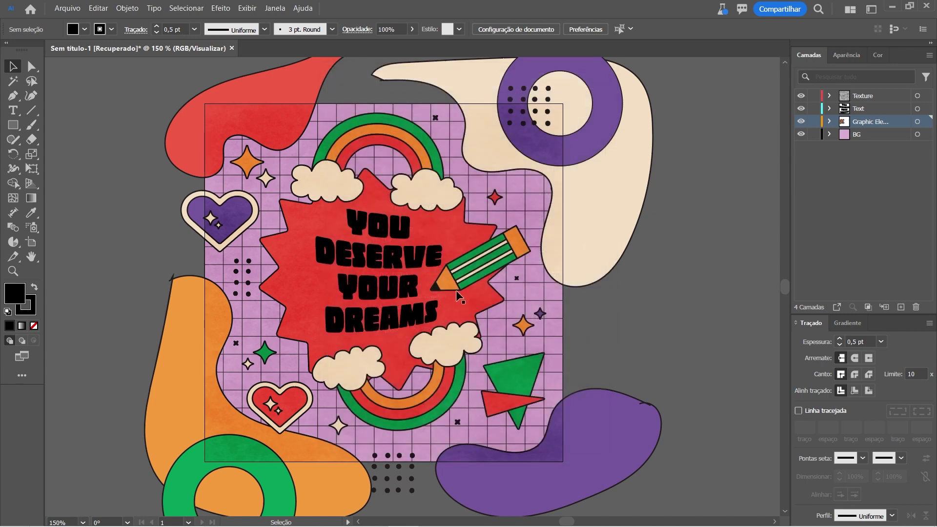
click(95, 9)
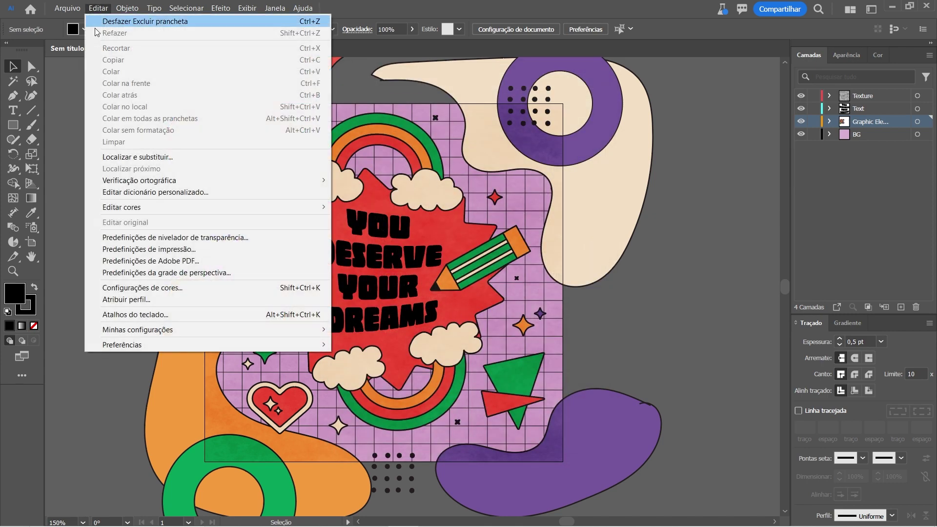
click(157, 315)
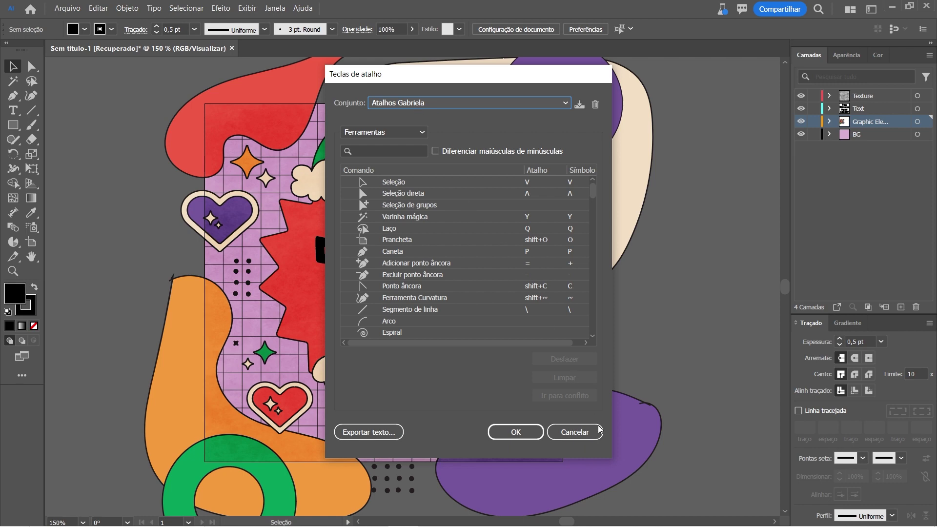
- Cancel the dialog, verify Exibição de corte shows Ctrl+W in Exibir, and reopen the settings
click(580, 434)
click(247, 7)
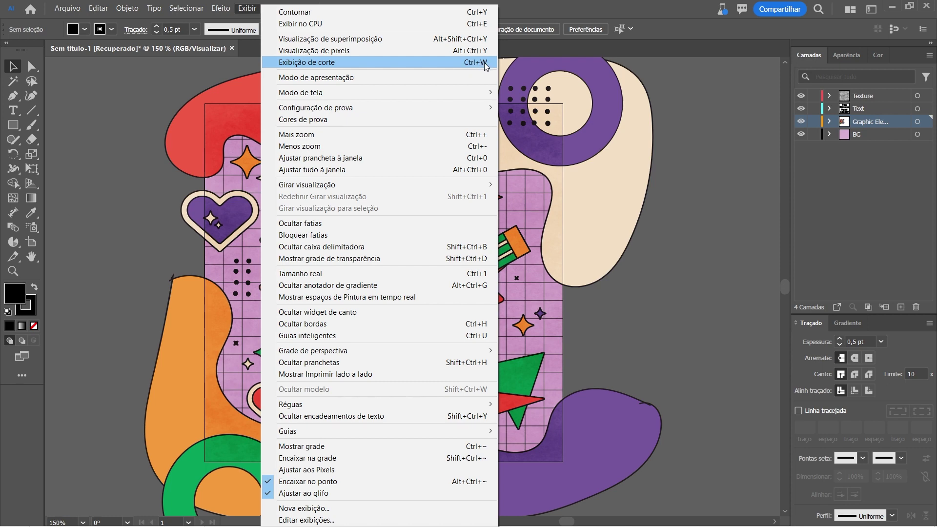
mouse_move(98, 8)
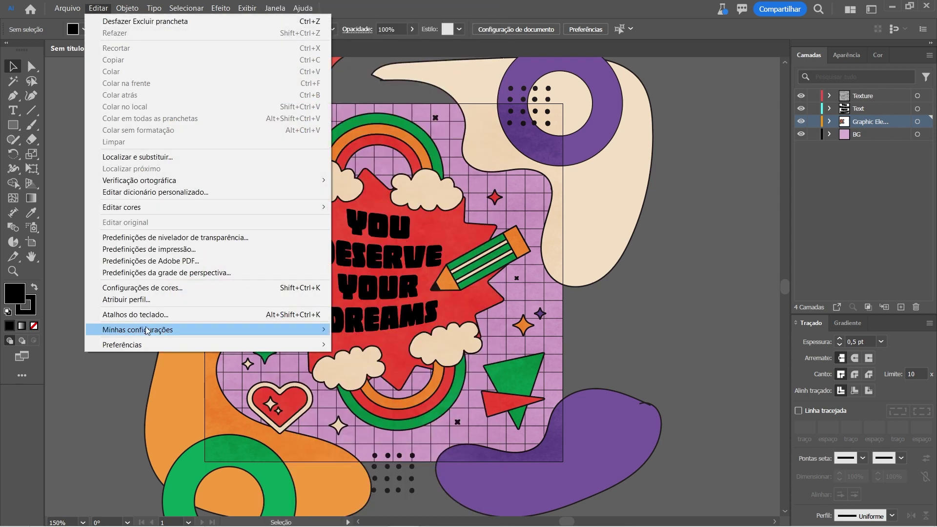
click(151, 314)
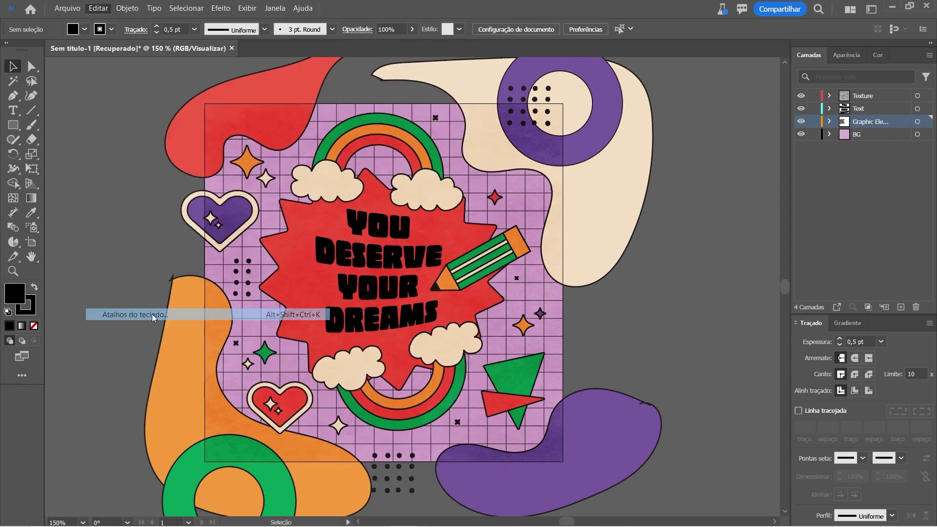
- Apply the Padrões do Illustrator set and check Trim View has no shortcut in Exibir
click(484, 102)
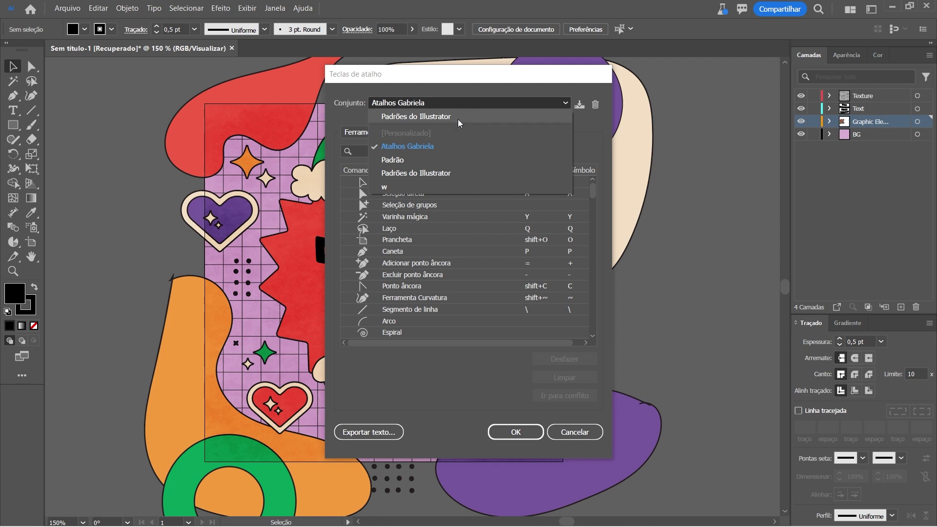
click(408, 170)
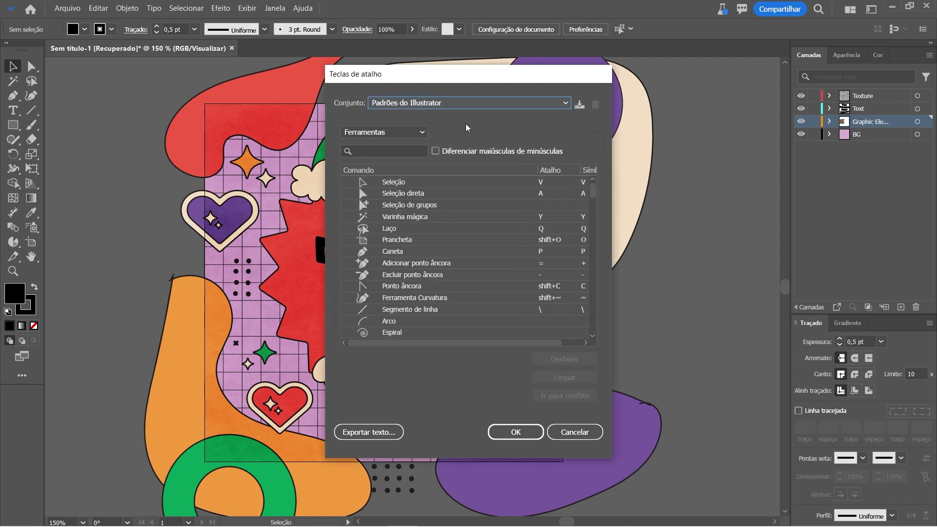
key(Return)
click(247, 9)
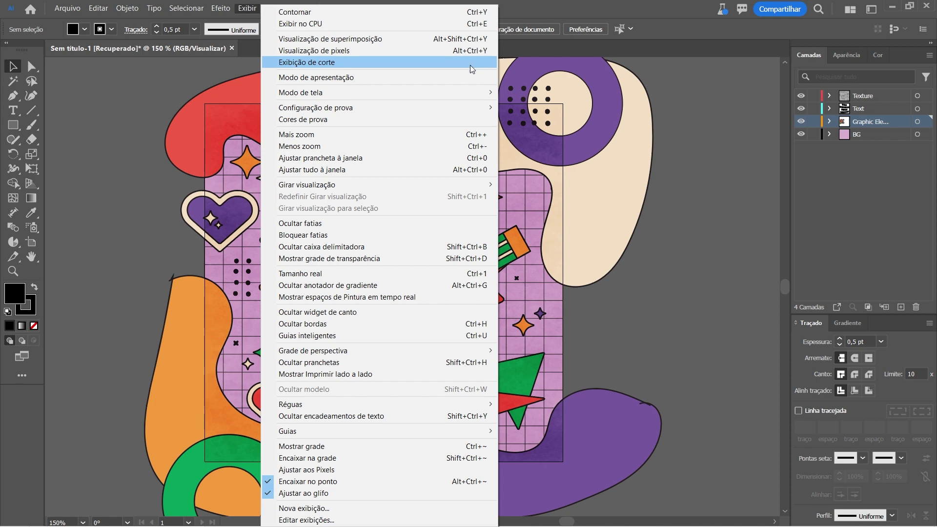
click(125, 122)
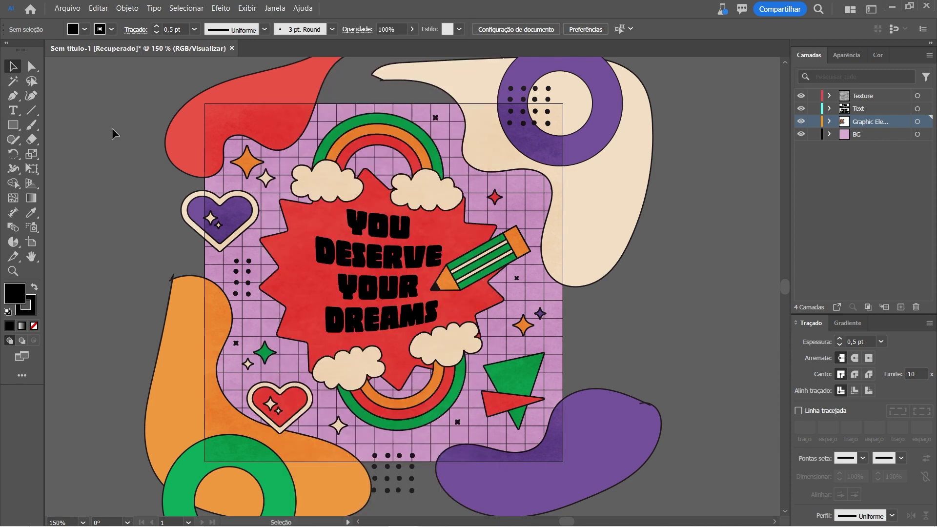
- Reopen the shortcut settings and switch the Conjunto back to the custom set
key(ctrl+alt+shift+k)
click(517, 102)
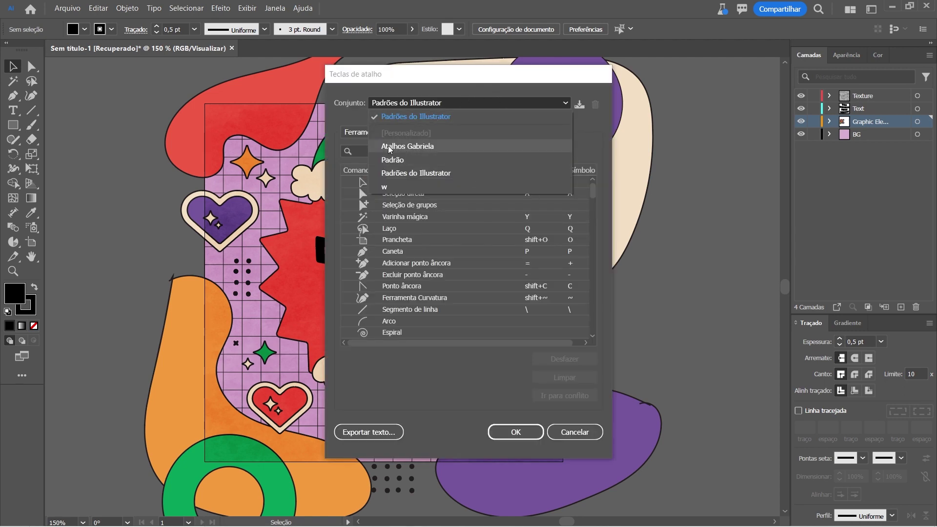
click(429, 147)
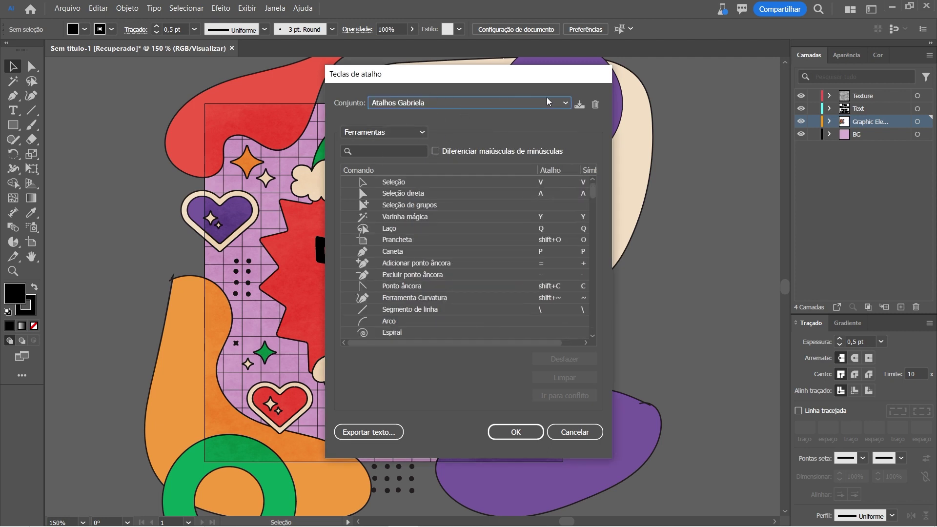
click(565, 103)
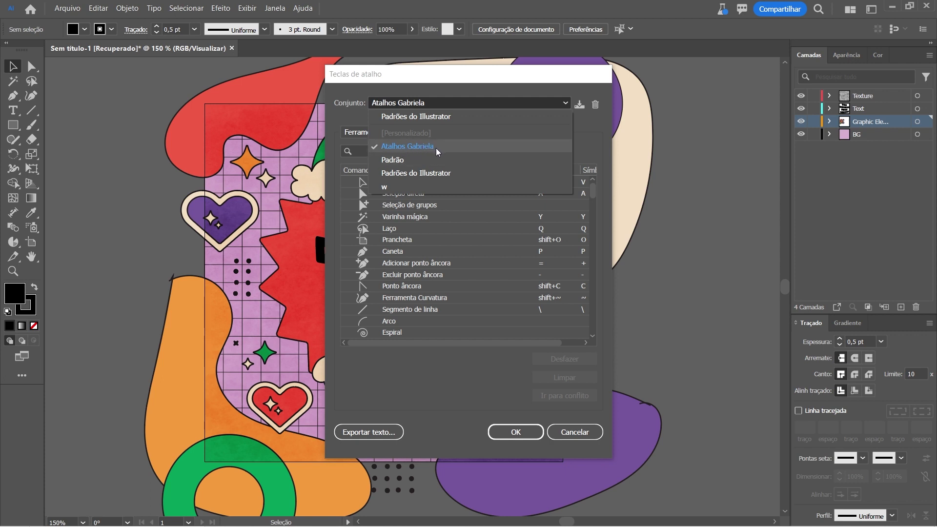
click(351, 122)
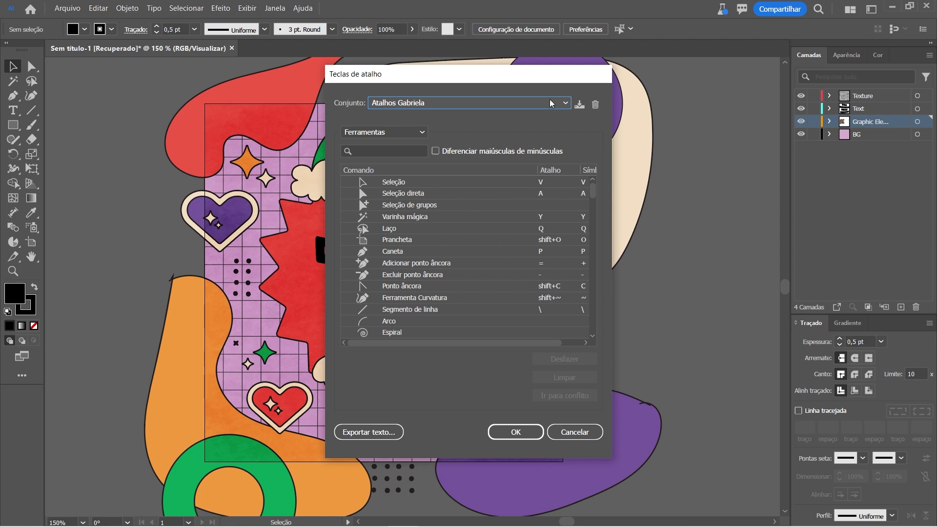
click(565, 103)
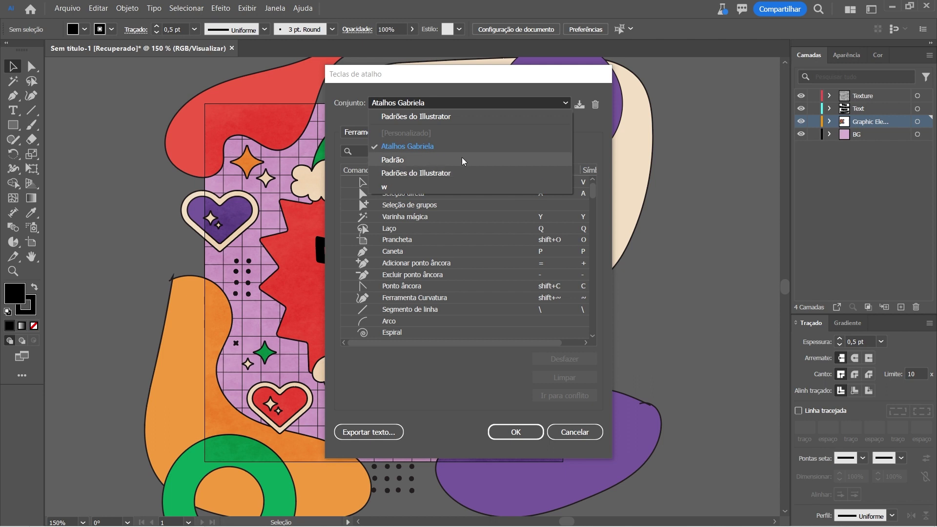
click(439, 378)
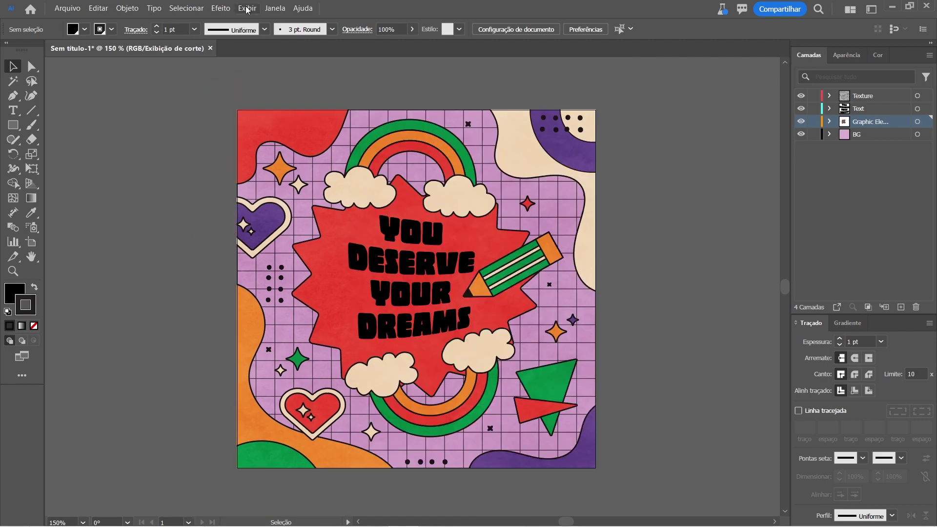
- Confirm the custom set, then toggle Trim View off, on and off again
click(247, 8)
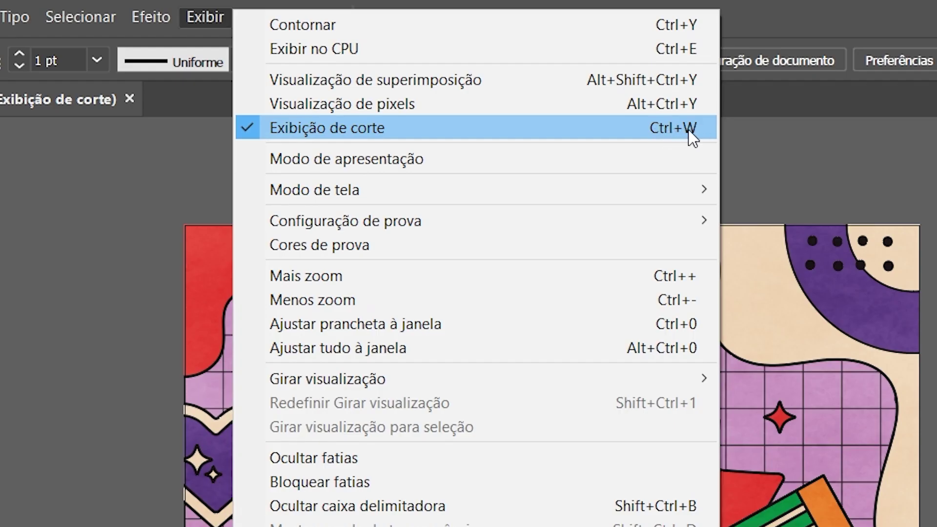
click(156, 215)
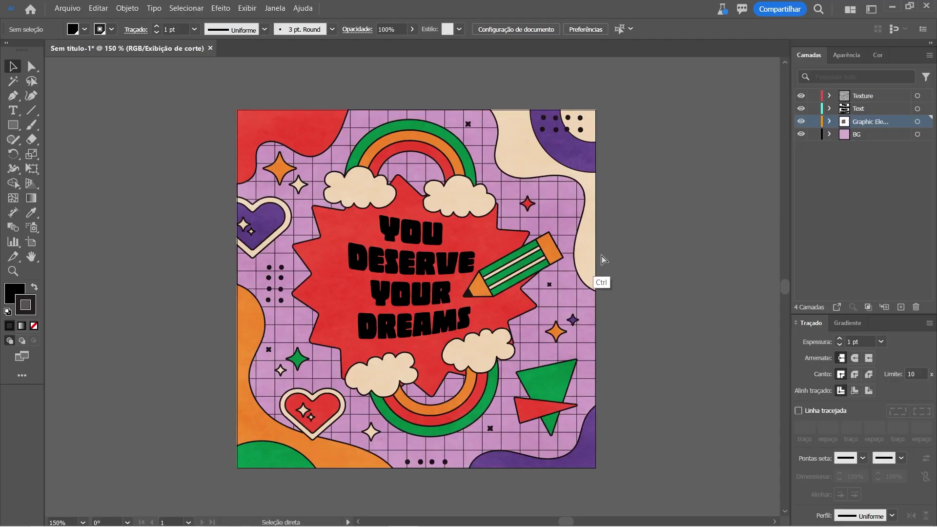
key(ctrl+shift+t)
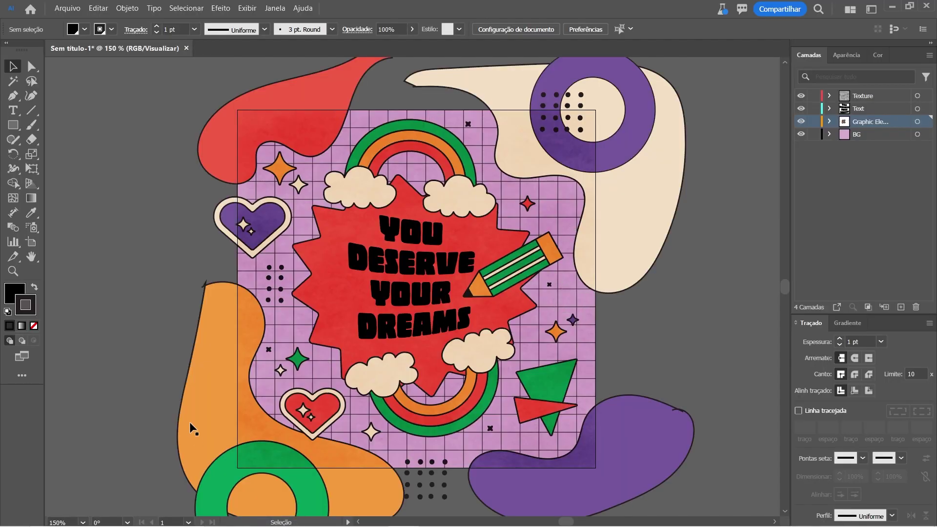
key(ctrl+shift+t)
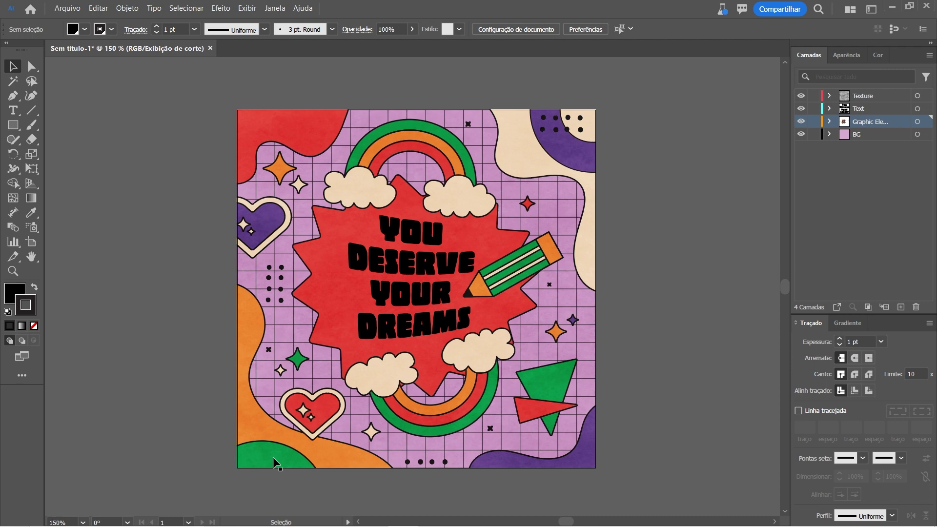
key(ctrl+shift+t)
- Zoom out to view the whole artwork, zoom back in, and reopen the shortcut settings
key(ctrl+1)
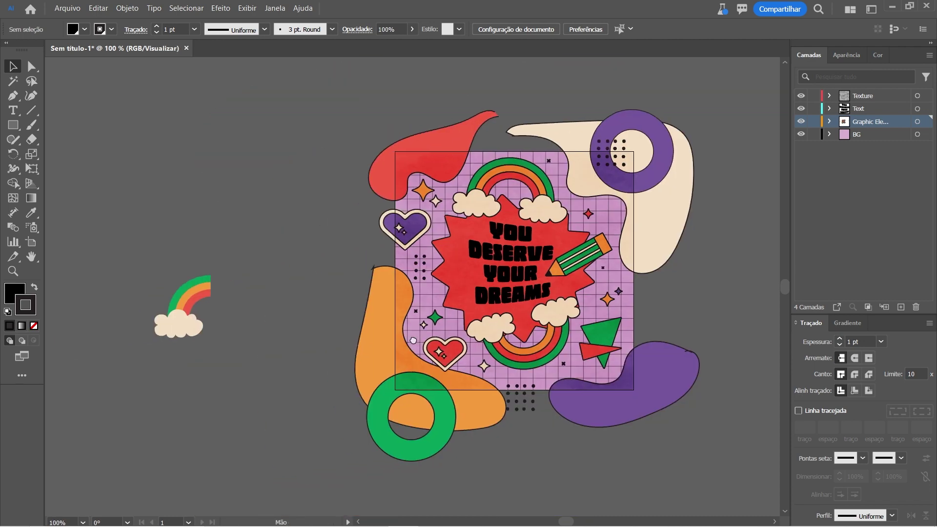
key(ctrl+plus)
key(ctrl+alt+shift+k)
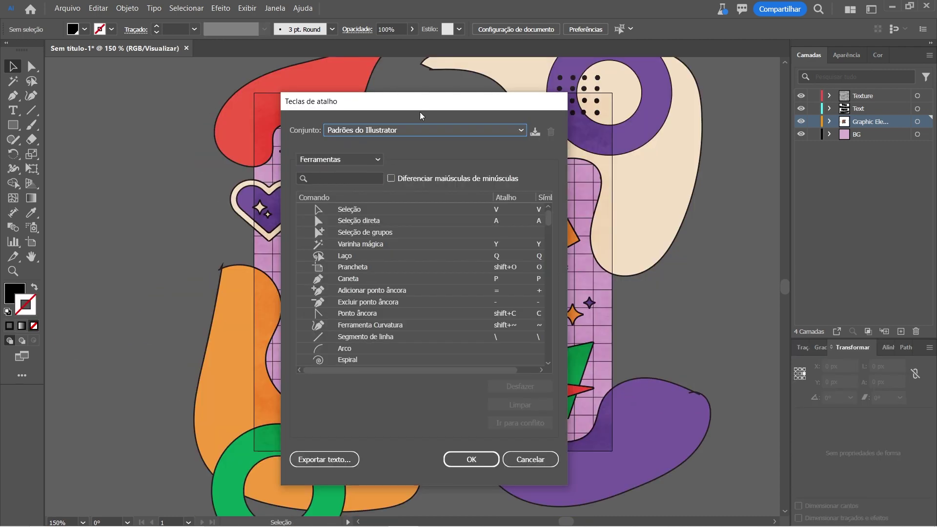
- Find Perspective Grid's Shift+P shortcut, dismiss the dialog unchanged, and activate Perspective Selection with the grid shown
drag(423, 104, 573, 107)
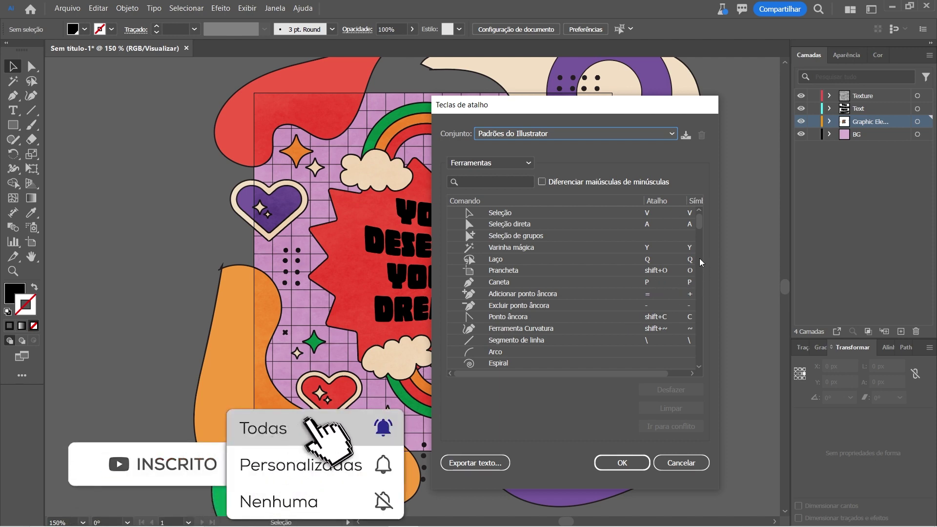
drag(699, 223, 705, 265)
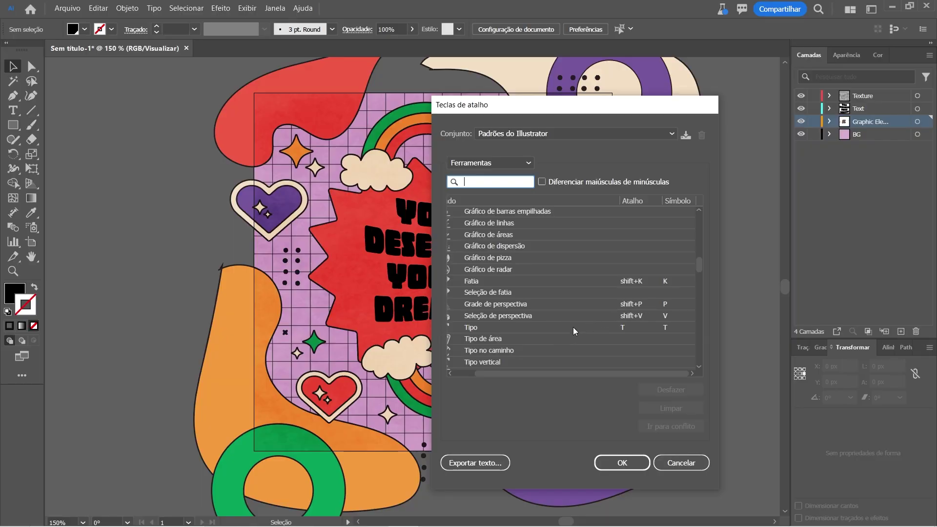
drag(561, 105, 741, 93)
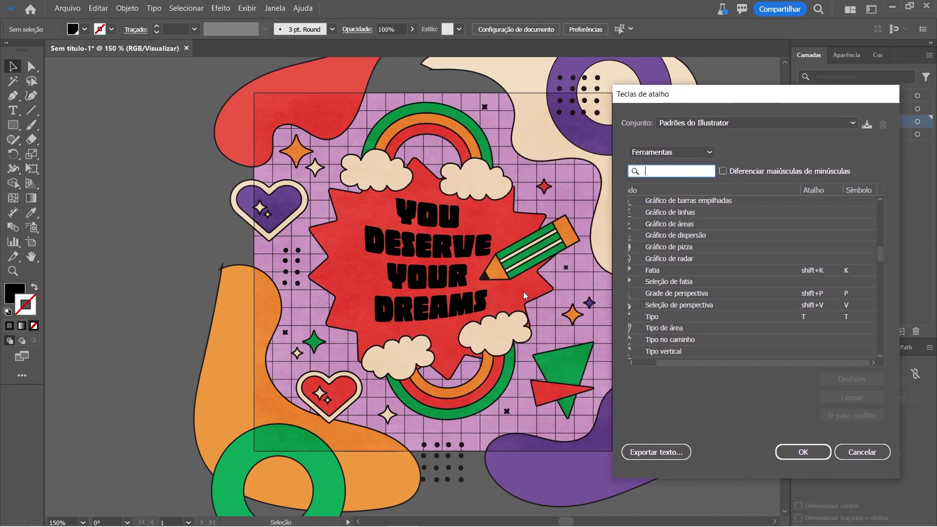
key(Escape)
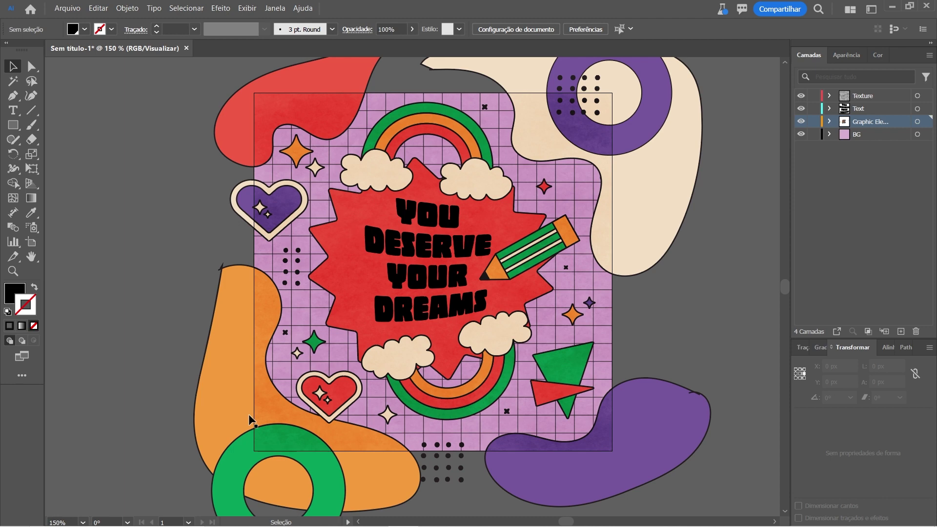
key(shift+v)
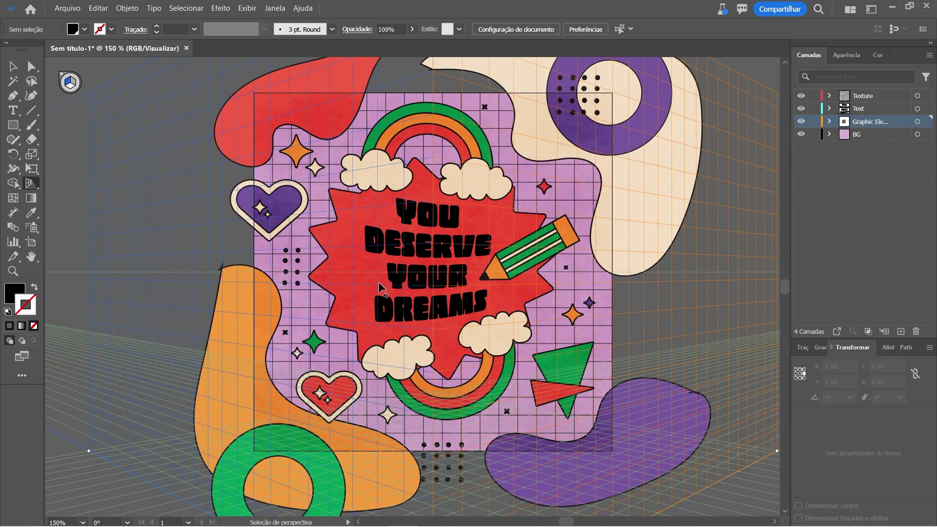
- Zoom out to see the whole perspective grid, hide it, and return to the Selection tool
key(ctrl+minus)
key(ctrl+minus)
key(v)
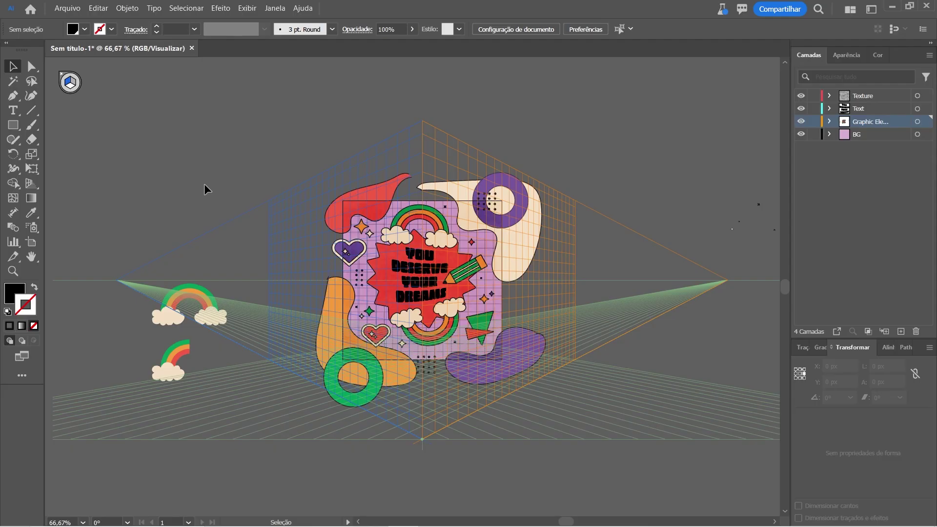
click(31, 183)
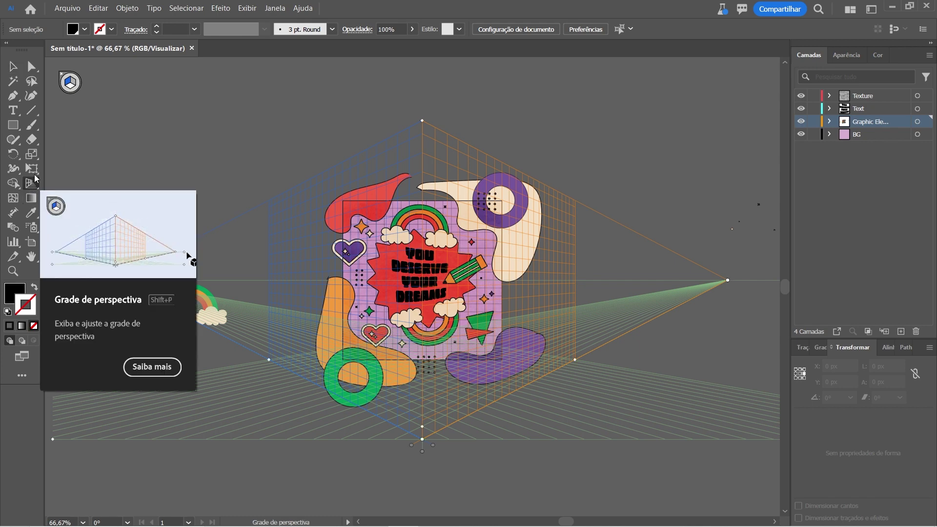
click(61, 74)
key(ctrl+plus)
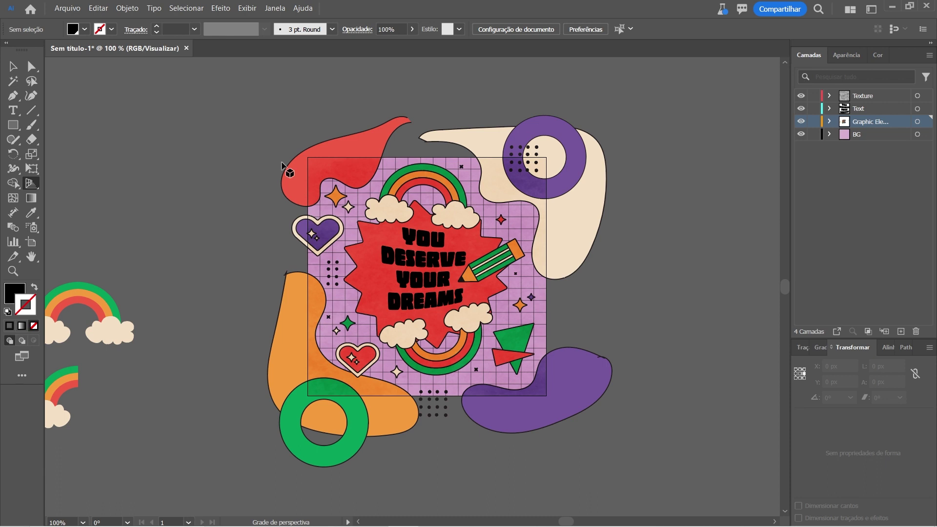
click(13, 66)
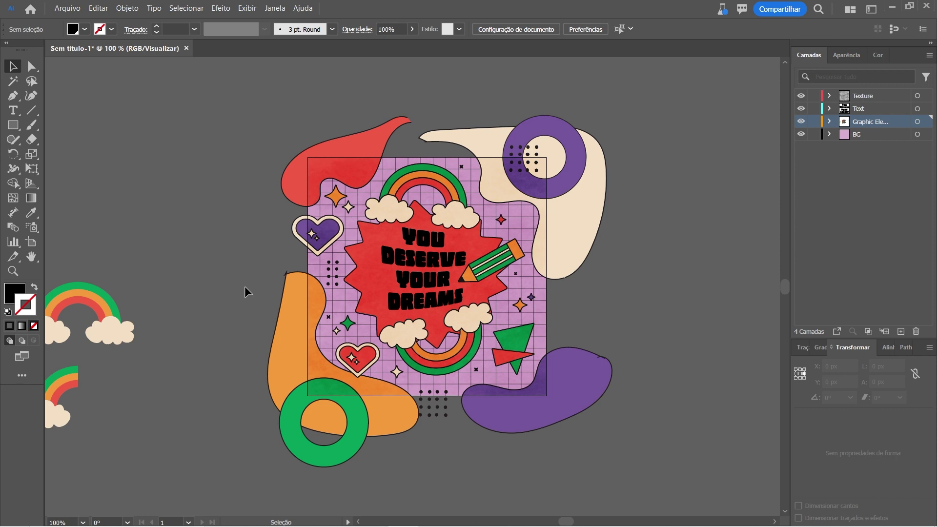
- Clear the Grade de perspectiva Shift+P shortcut in Keyboard Shortcuts and confirm with OK
key(ctrl+alt+shift+k)
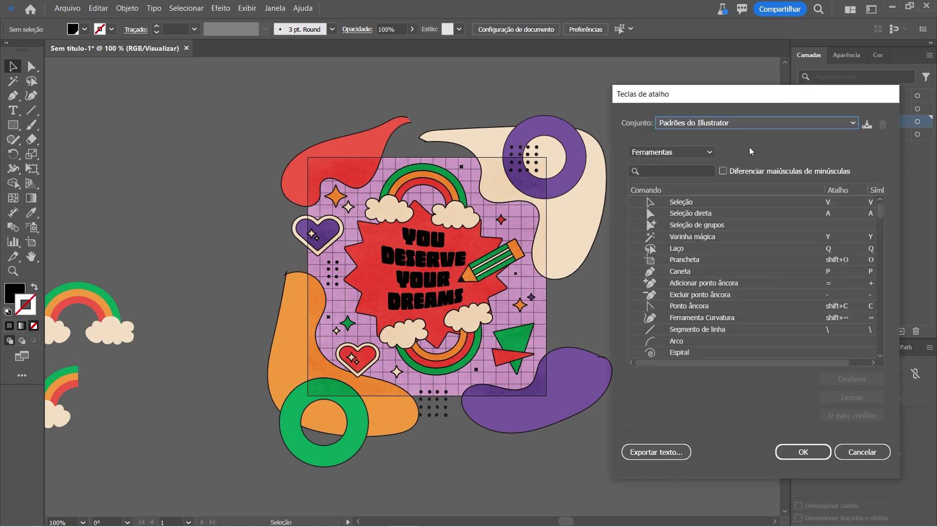
mouse_move(880, 209)
mouse_down()
mouse_move(888, 305)
mouse_move(883, 285)
mouse_up()
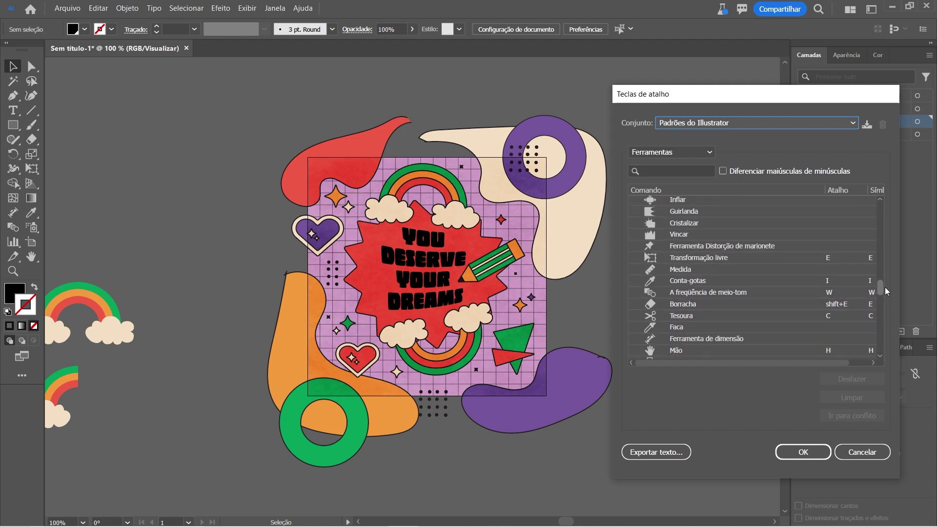
drag(884, 285, 886, 295)
scroll(777, 277, up, 8)
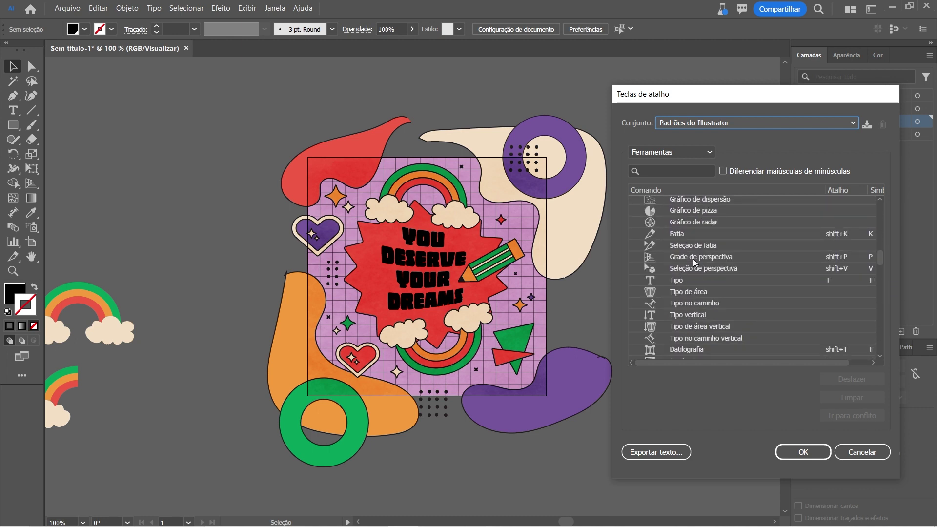
drag(722, 103, 671, 107)
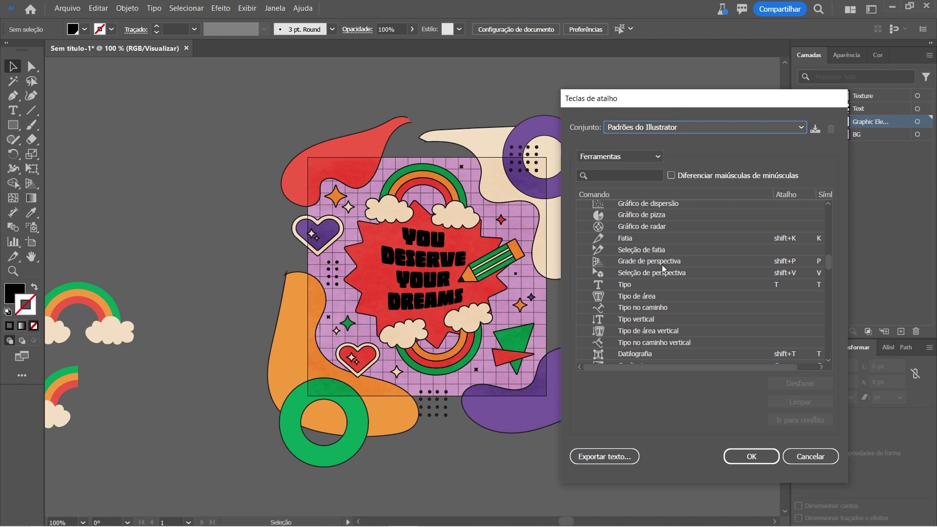
click(789, 262)
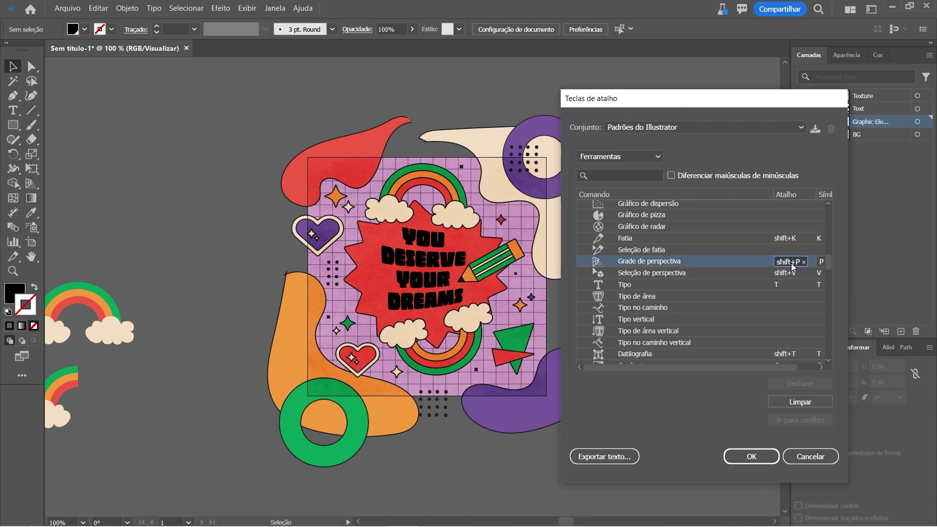
click(803, 262)
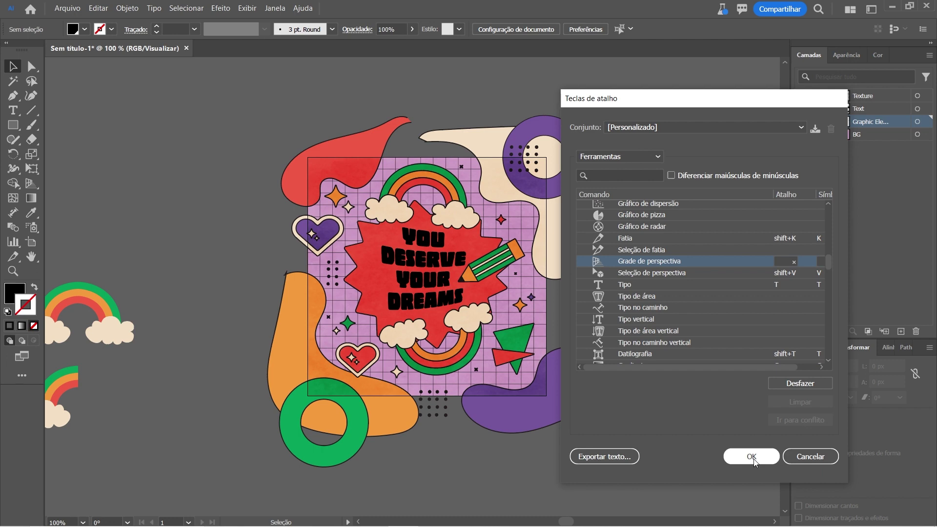
click(756, 458)
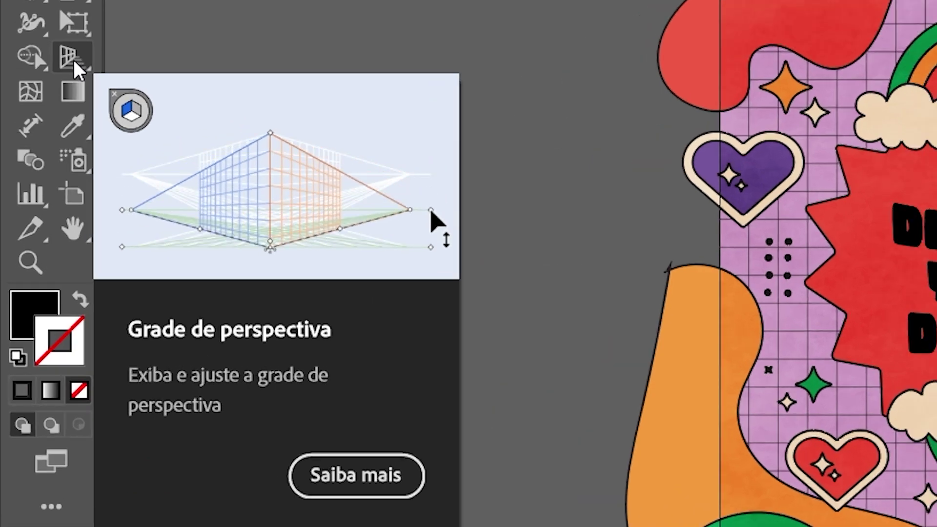
- Verify the Perspective Grid flyout lists no shortcut, then zoom to 200% on the off-artboard rainbows
click(61, 69)
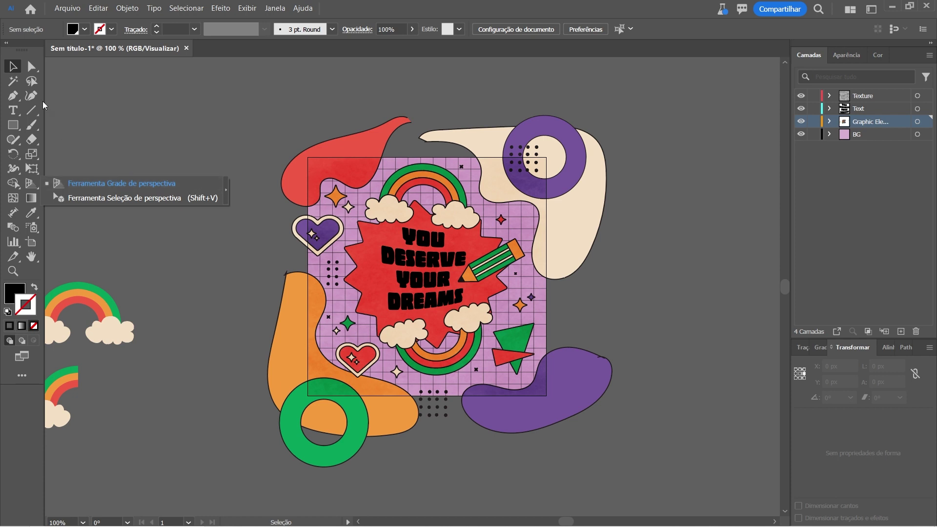
click(116, 113)
key(z)
click(311, 344)
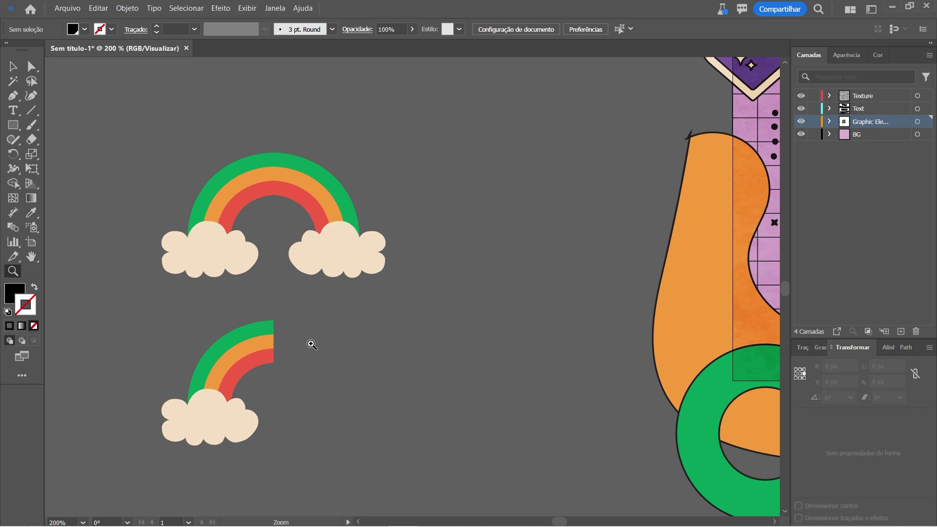
- Zoom closer, select the half-rainbow with its cloud, and add a mirrored copy with Ctrl+D
alt+click(311, 344)
click(342, 309)
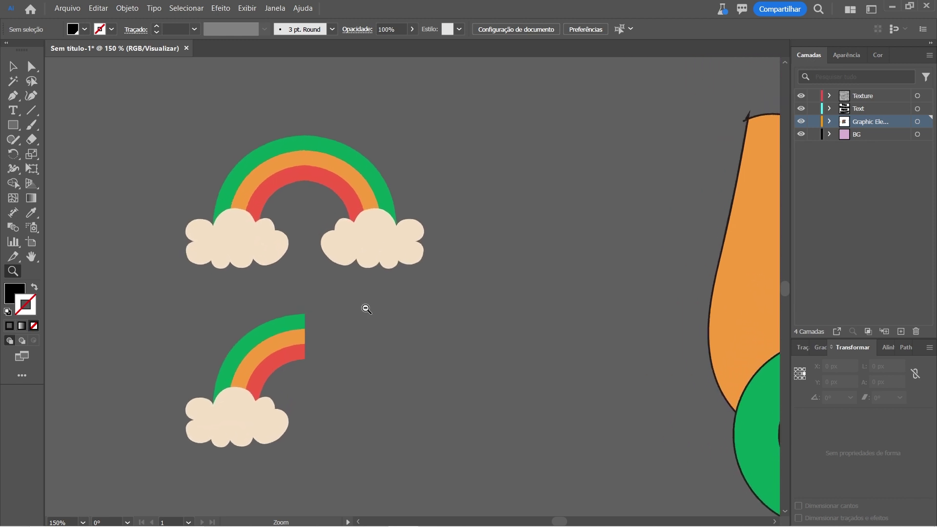
drag(462, 308, 530, 304)
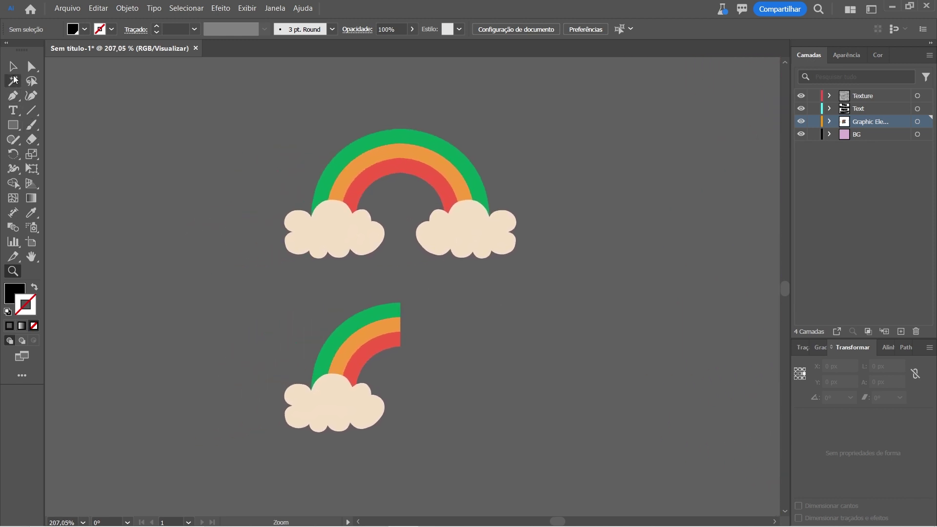
click(13, 66)
click(342, 355)
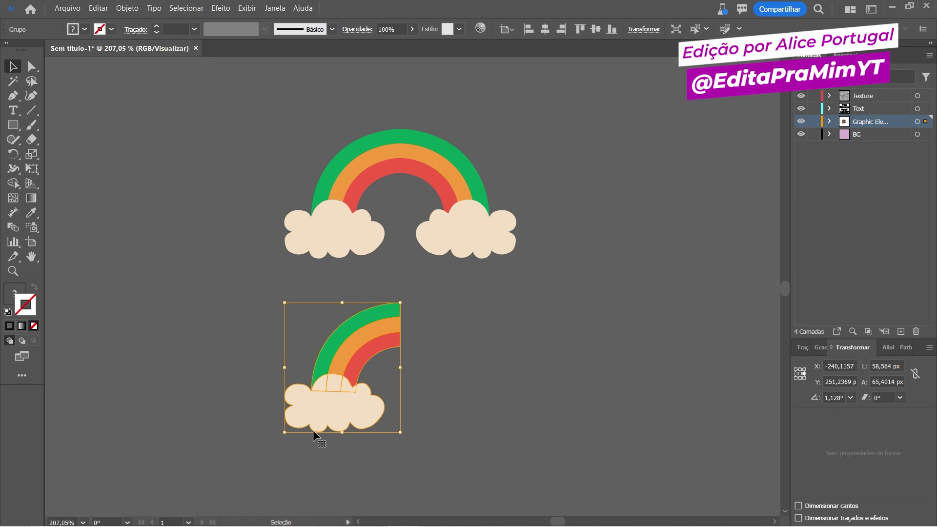
key(ctrl+d)
click(273, 299)
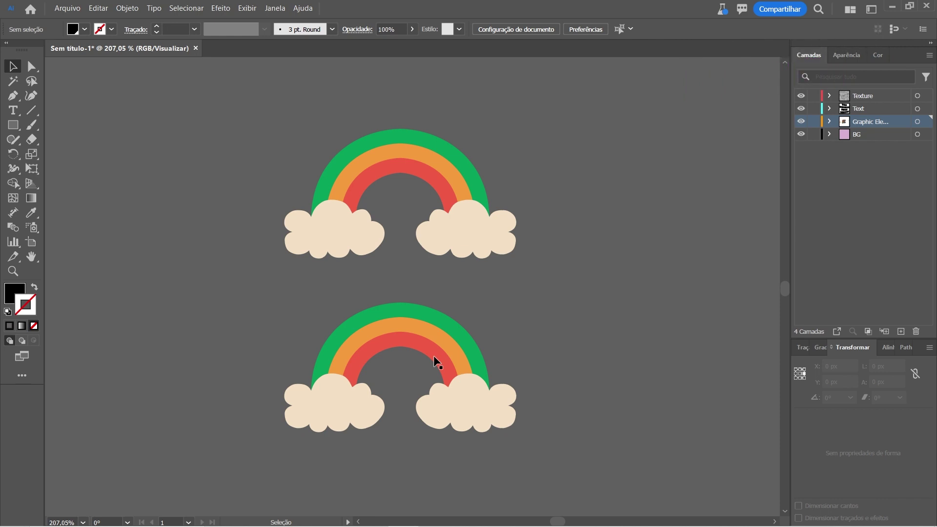